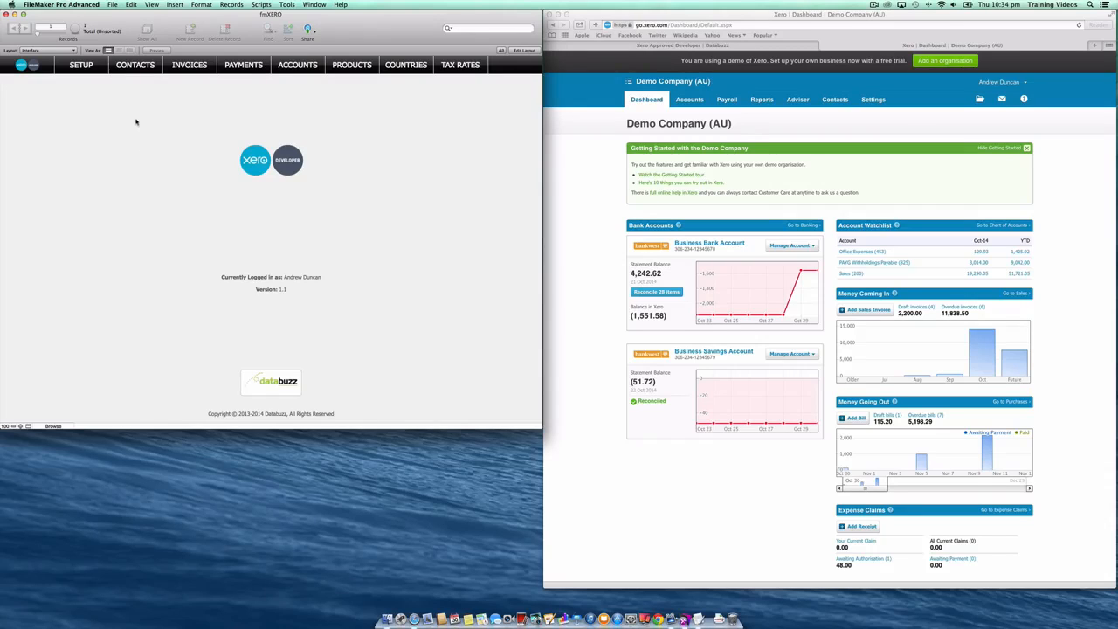
- Authenticate the Demo Company (AU) organisation with Xero from the setup preferences and close the confirmation
{"action": "left_click", "coordinate": [95, 69]}
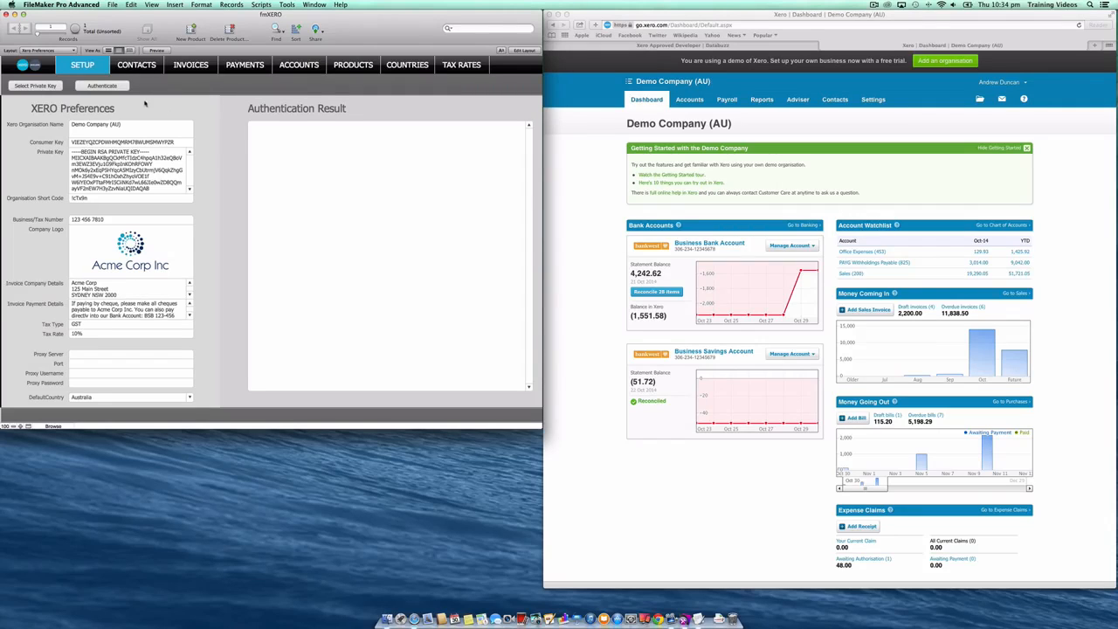
{"action": "left_click", "coordinate": [128, 88]}
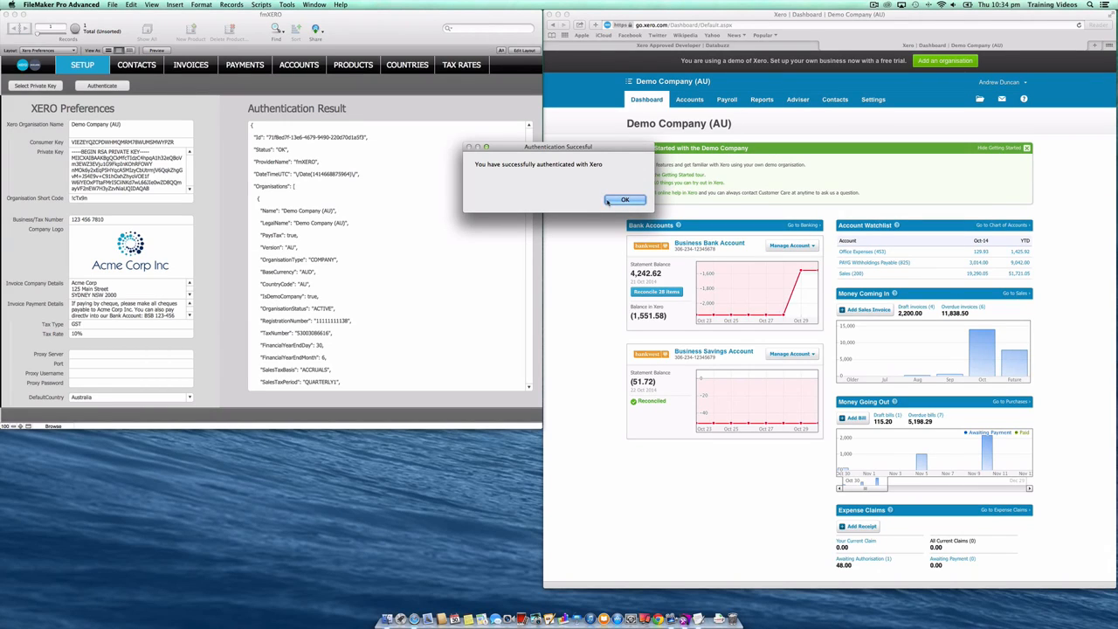
{"action": "left_click", "coordinate": [622, 201]}
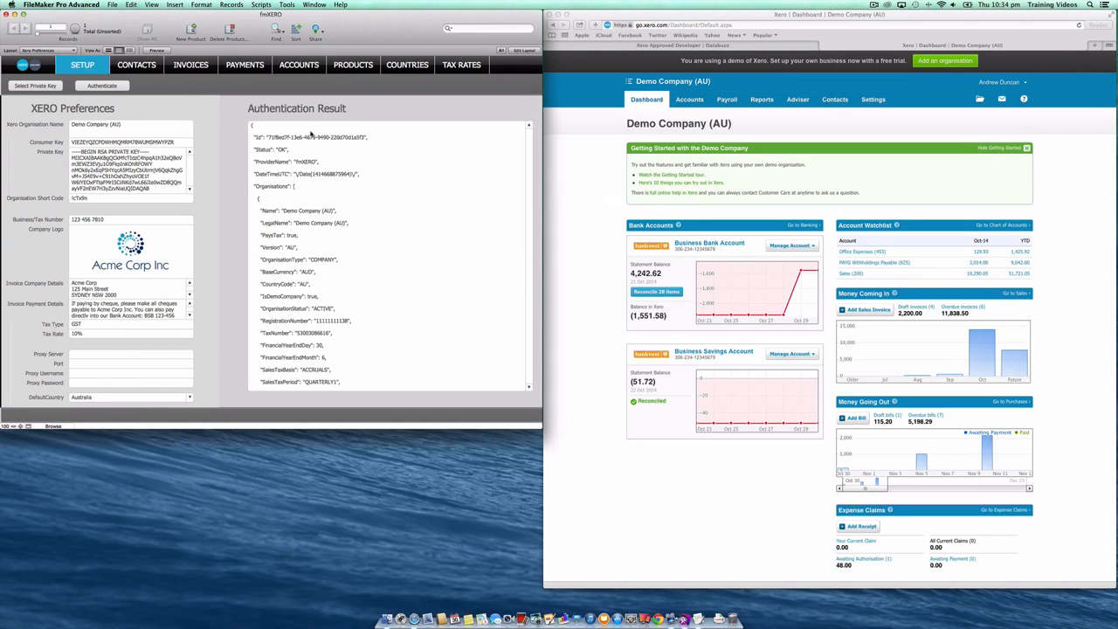
- Open the Acme Corp contact record from the contacts list
{"action": "left_click", "coordinate": [139, 69]}
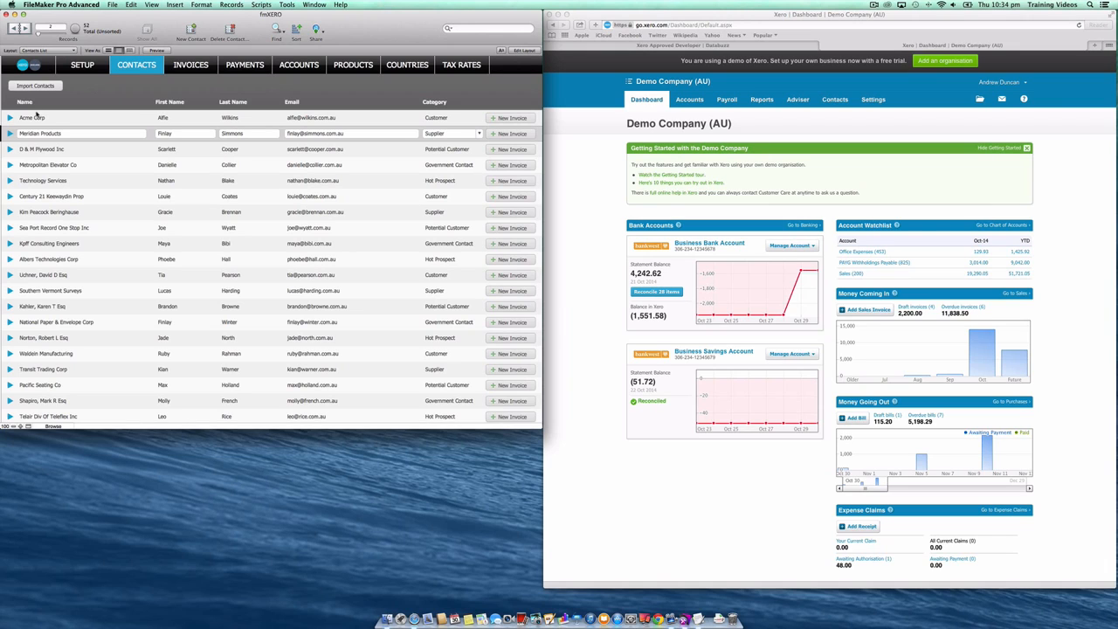
{"action": "left_click", "coordinate": [9, 118]}
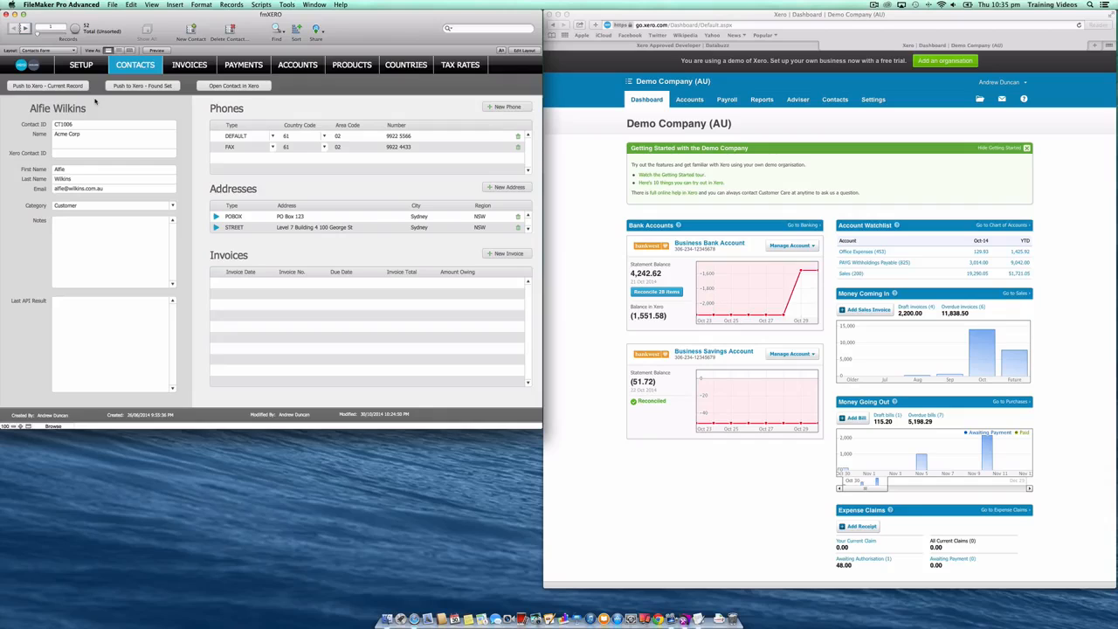
- Switch to Xero in Safari and list the contacts whose names start with A
{"action": "left_click", "coordinate": [577, 141]}
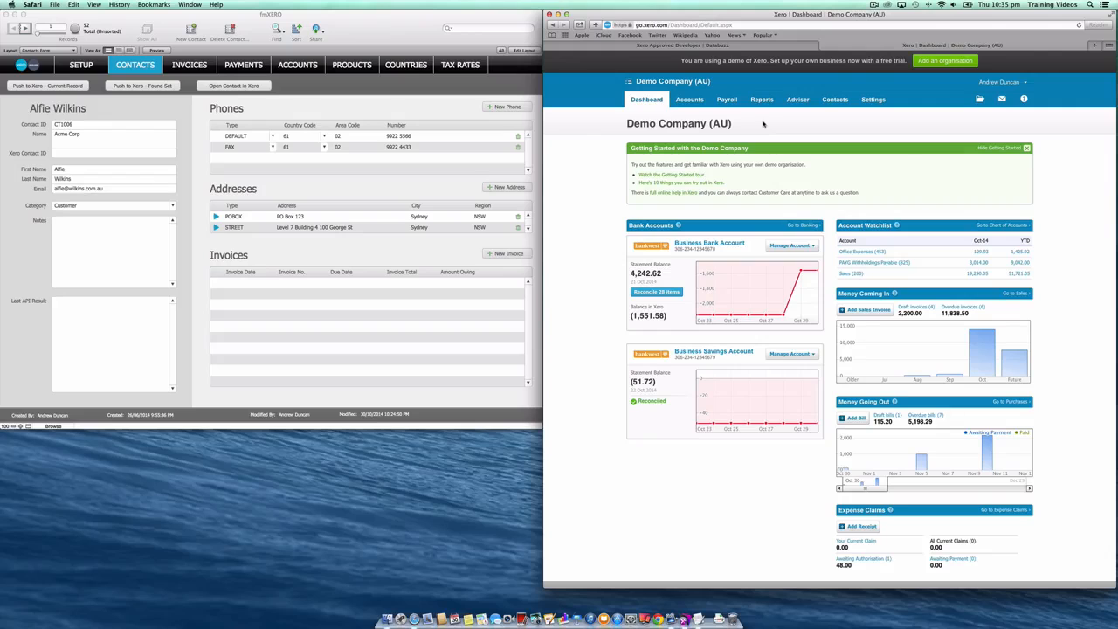
{"action": "left_click", "coordinate": [836, 105]}
{"action": "left_click", "coordinate": [838, 118]}
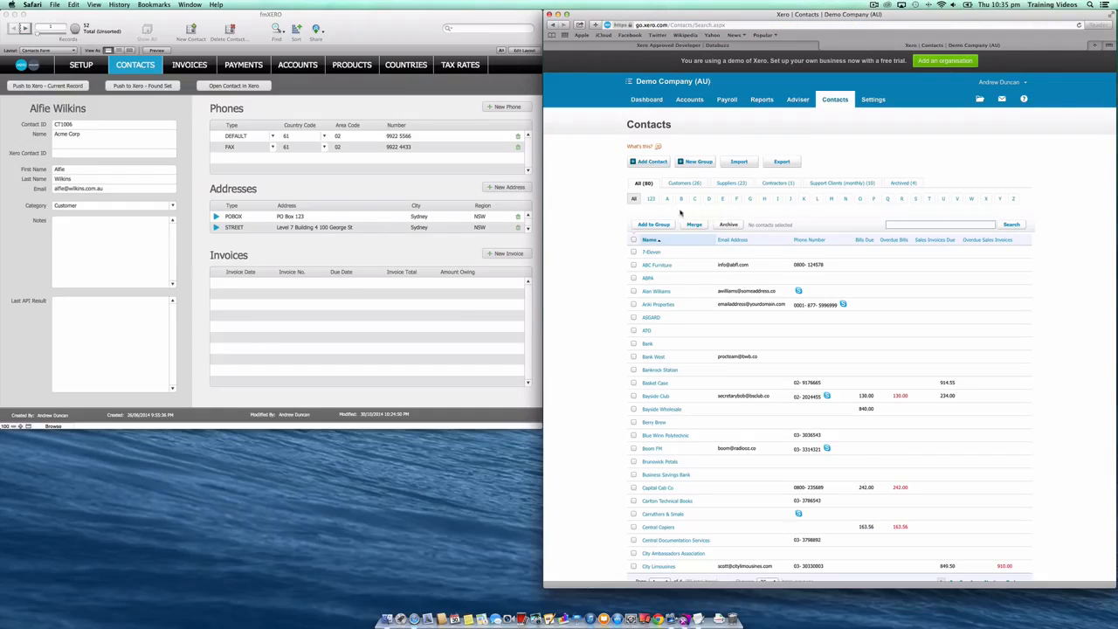
{"action": "left_click", "coordinate": [667, 199]}
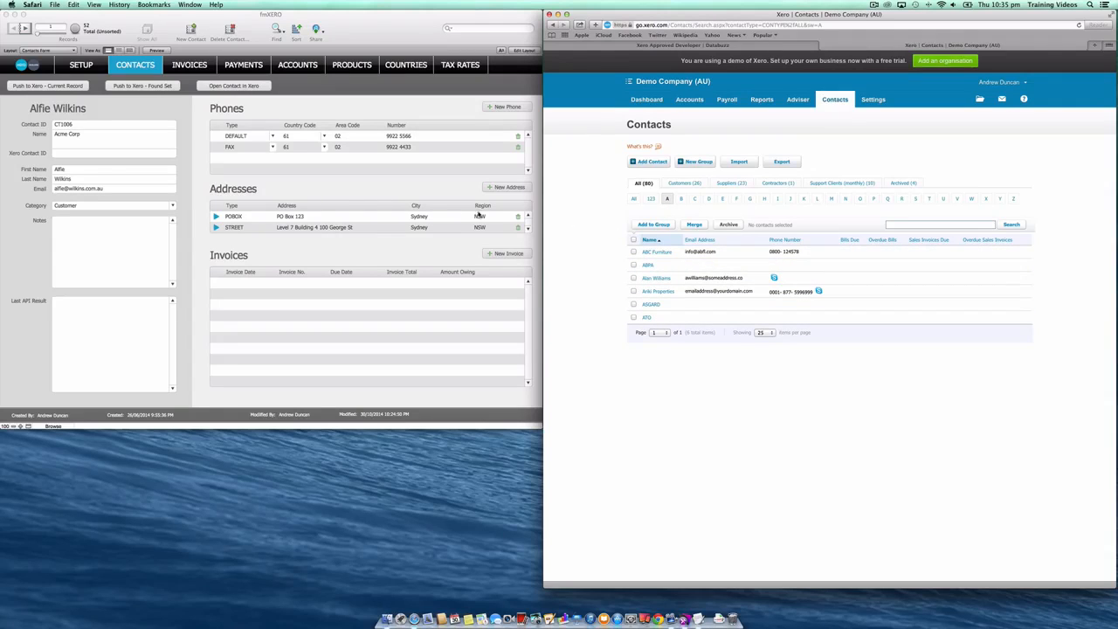
- Switch to FileMaker, push the current Acme Corp contact record to Xero and check the last API result
{"action": "left_click", "coordinate": [109, 105]}
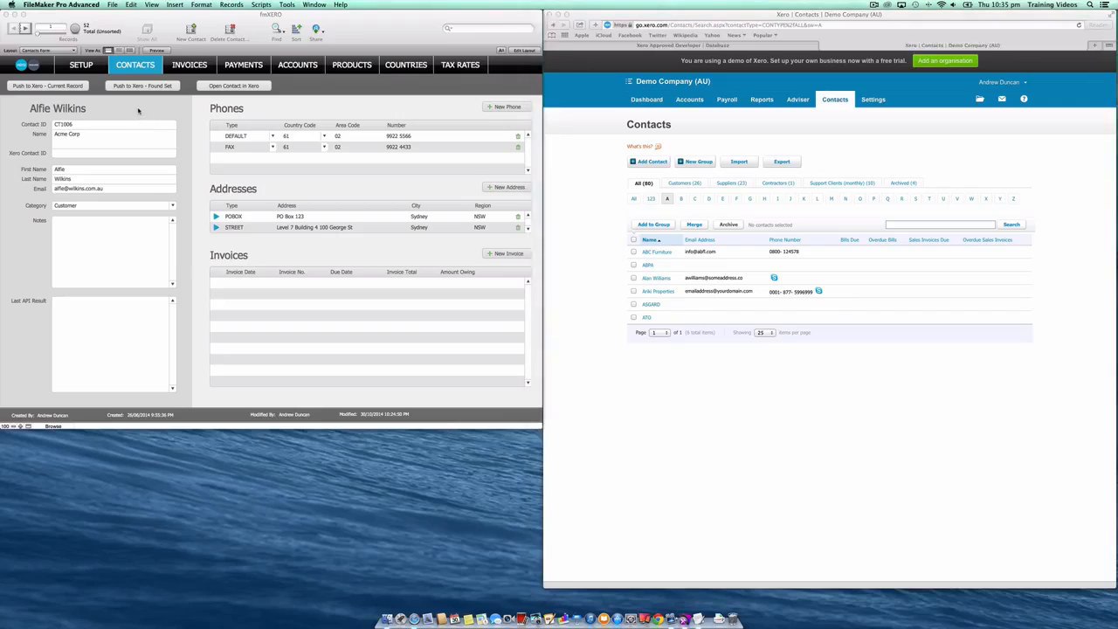
{"action": "left_click", "coordinate": [69, 86]}
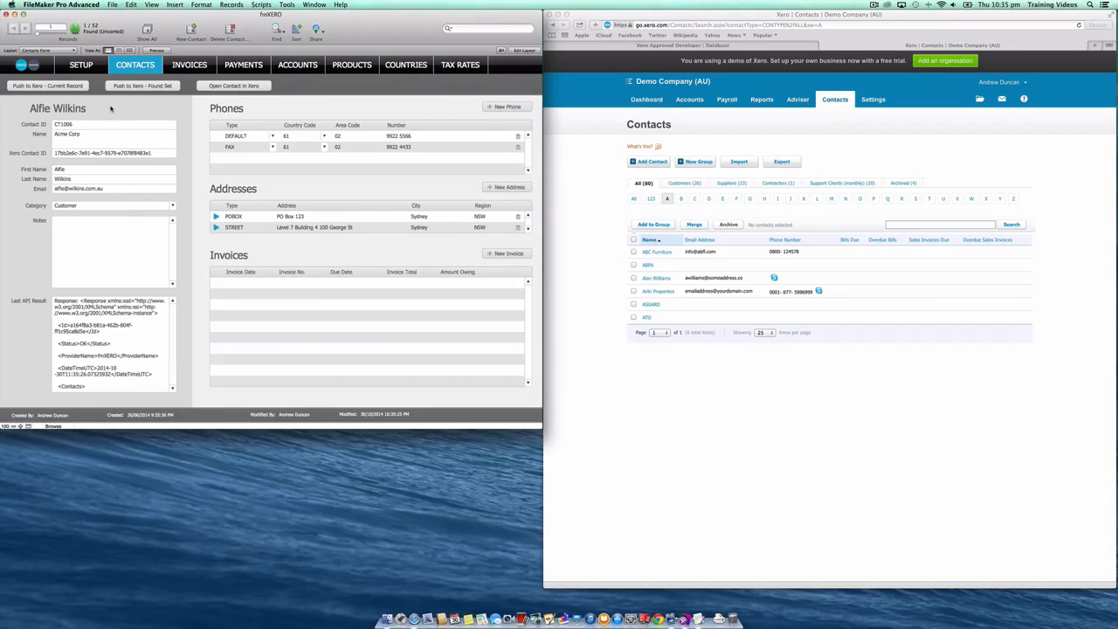
{"action": "left_click", "coordinate": [91, 346]}
{"action": "triple_click", "coordinate": [108, 344]}
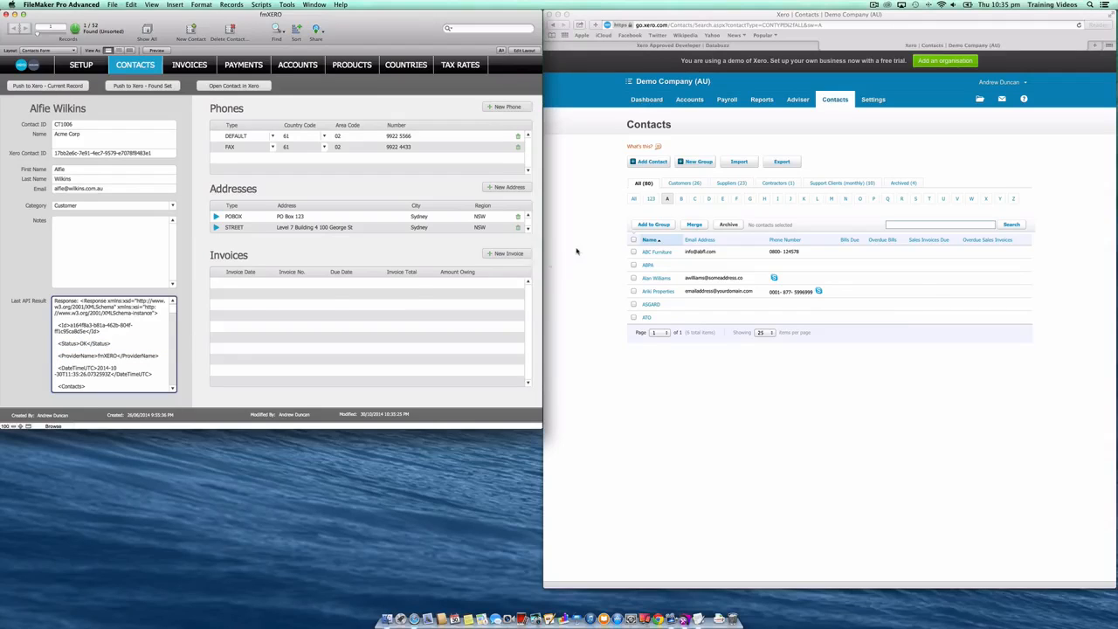
- Switch to Safari, inspect the Acme Corp contact's details and edit form in Xero, and return to the contacts list
{"action": "left_click", "coordinate": [578, 249]}
{"action": "left_click", "coordinate": [668, 199]}
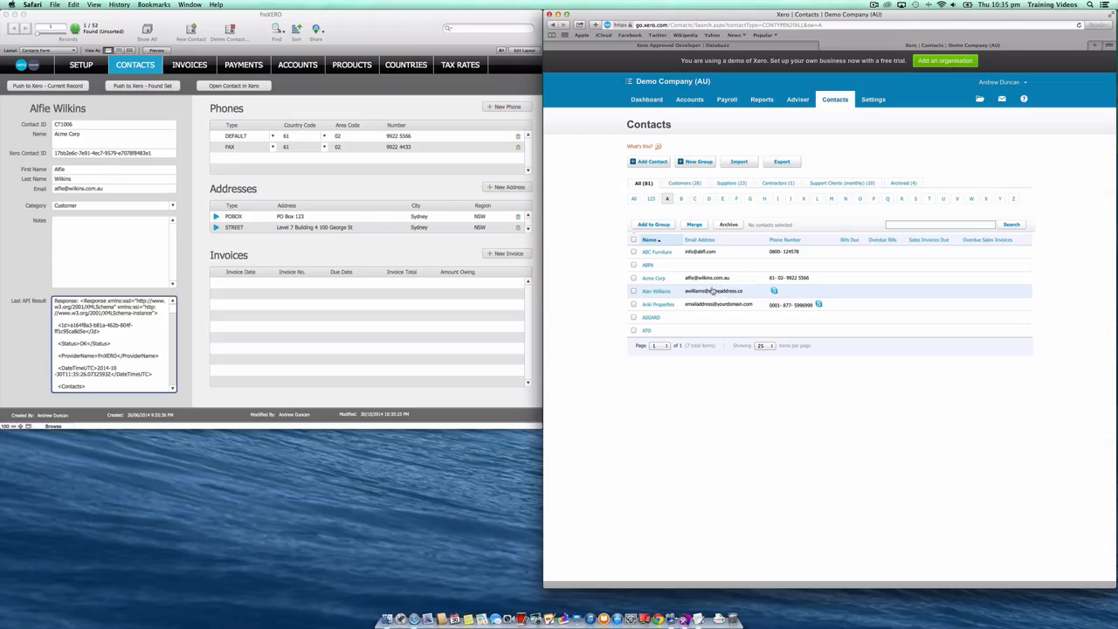
{"action": "left_click", "coordinate": [657, 278]}
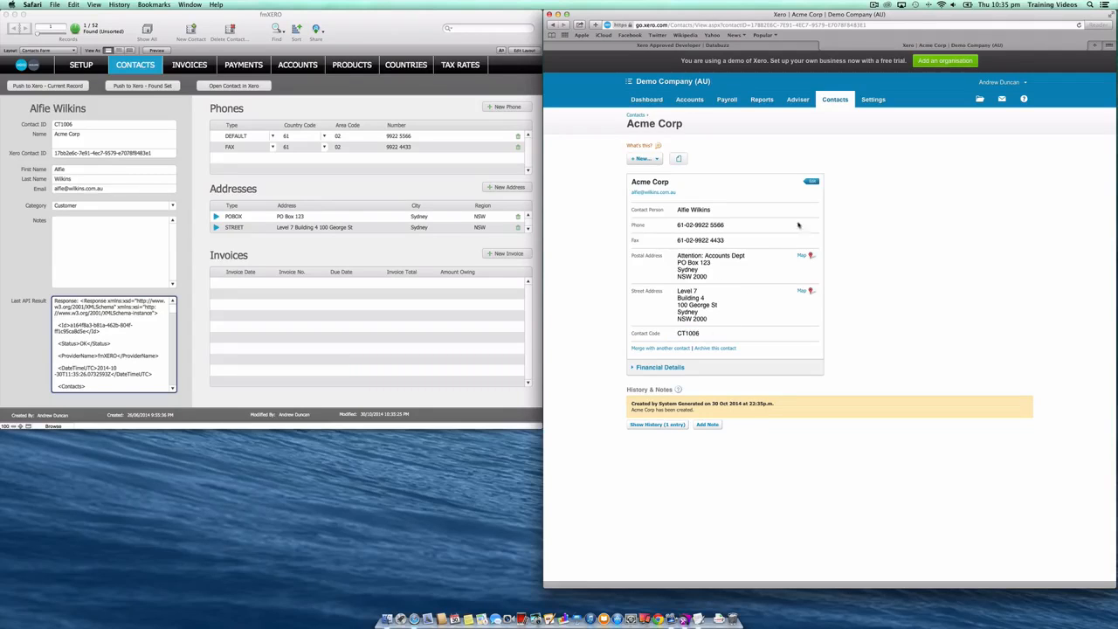
{"action": "left_click", "coordinate": [811, 182]}
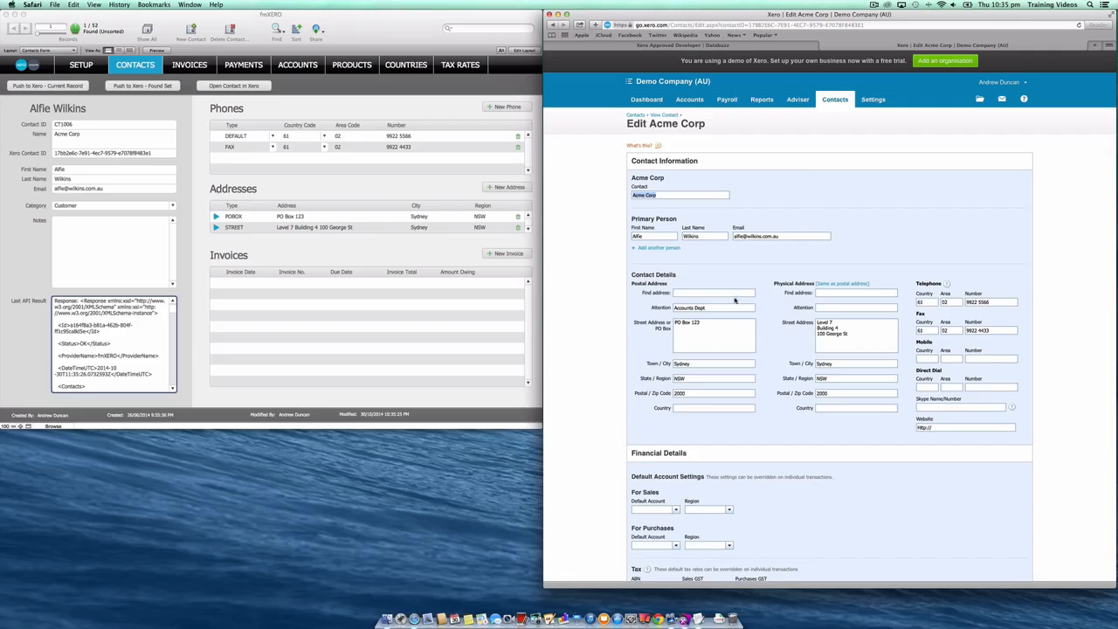
{"action": "left_click", "coordinate": [638, 116]}
- Switch to FileMaker and create a new invoice for the Acme Corp contact, keeping the default dates
{"action": "left_click", "coordinate": [412, 108]}
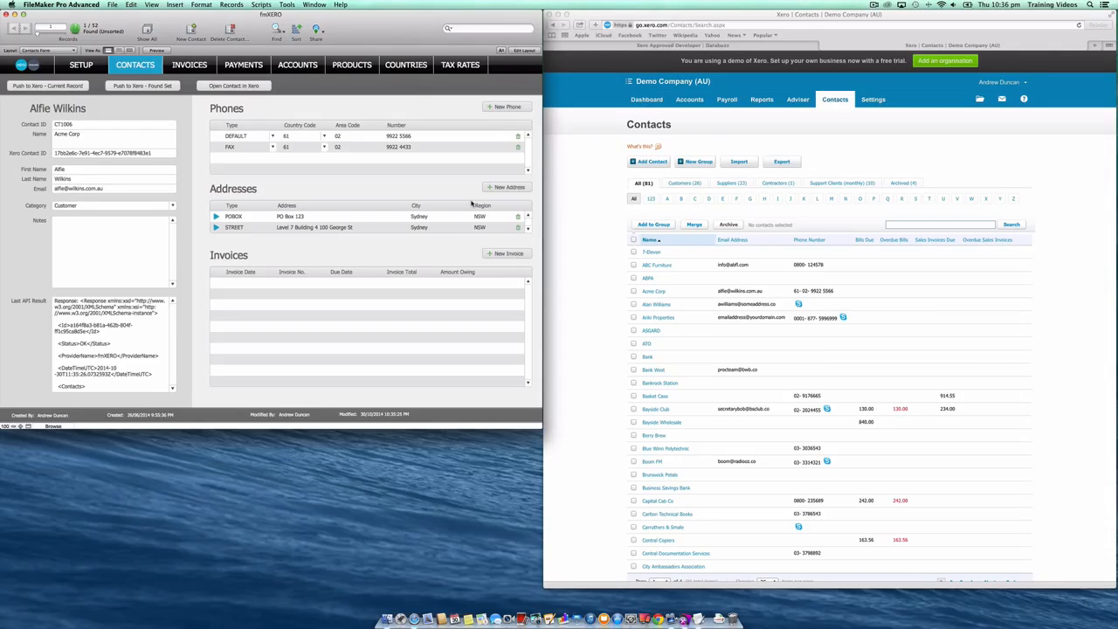
{"action": "left_click", "coordinate": [508, 253]}
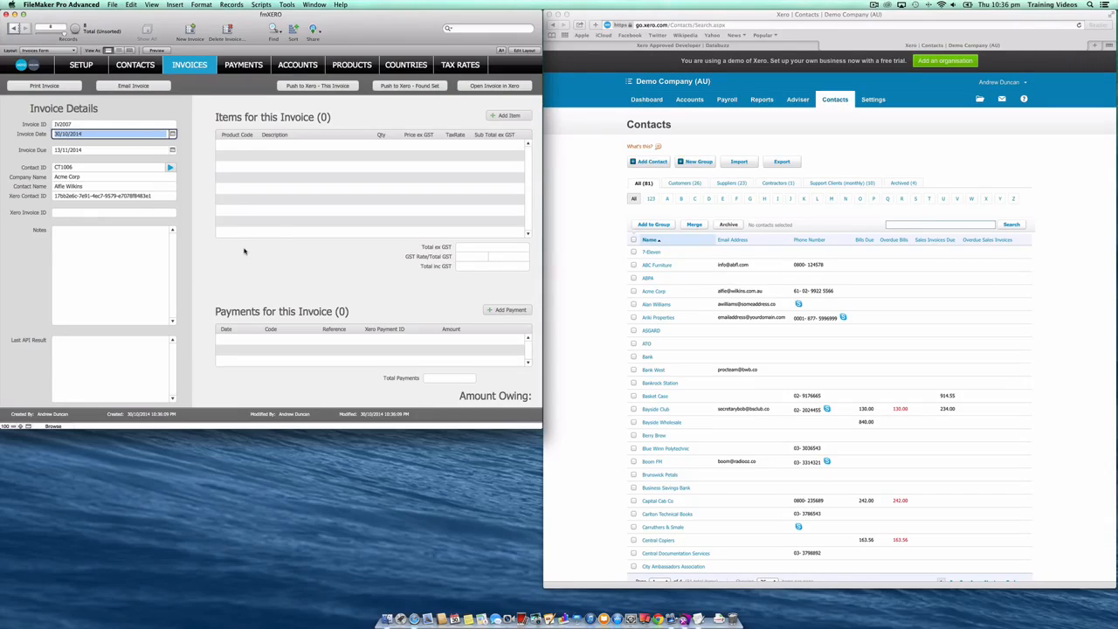
{"action": "left_click", "coordinate": [207, 191]}
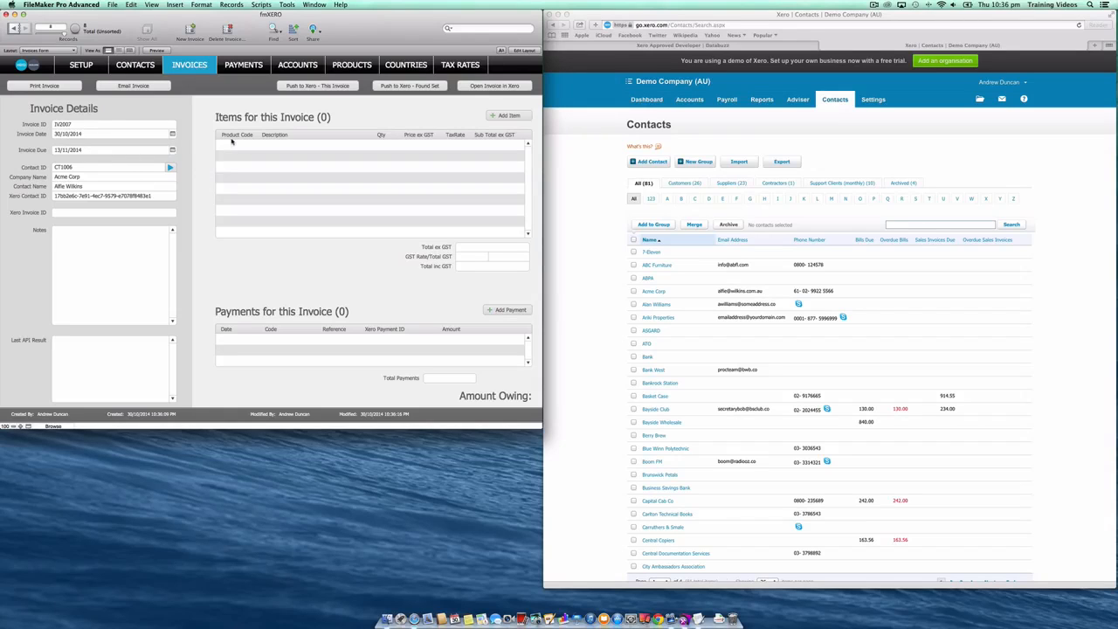
- Add a Databuzz Widgets line item with quantity 5 to the invoice
{"action": "left_click", "coordinate": [510, 115]}
{"action": "left_click", "coordinate": [249, 145]}
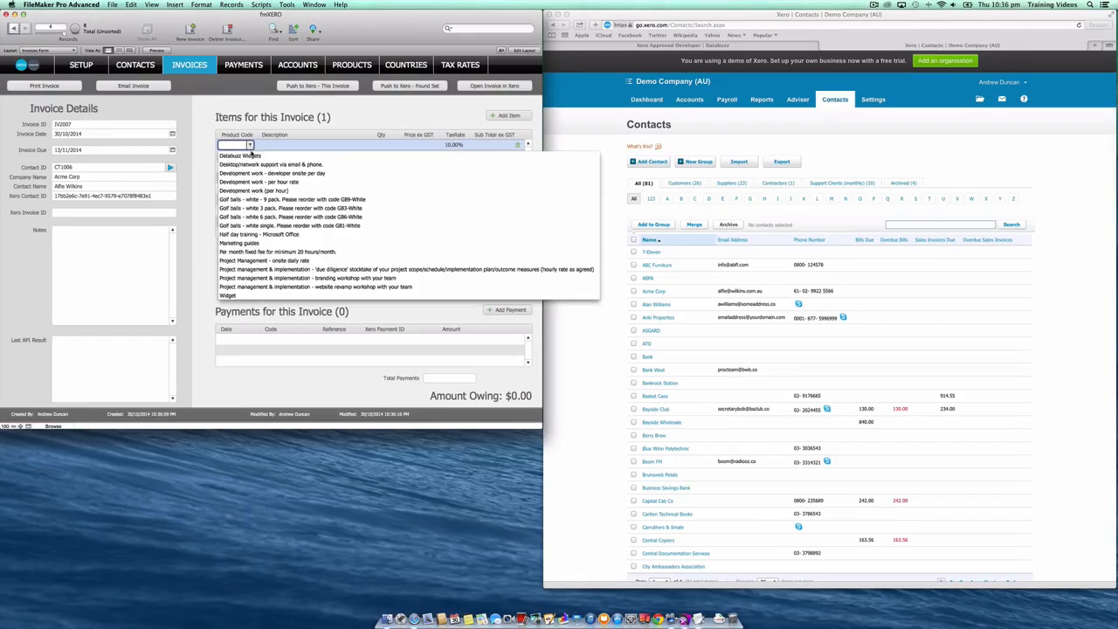
{"action": "left_click", "coordinate": [252, 155]}
{"action": "left_click", "coordinate": [384, 145]}
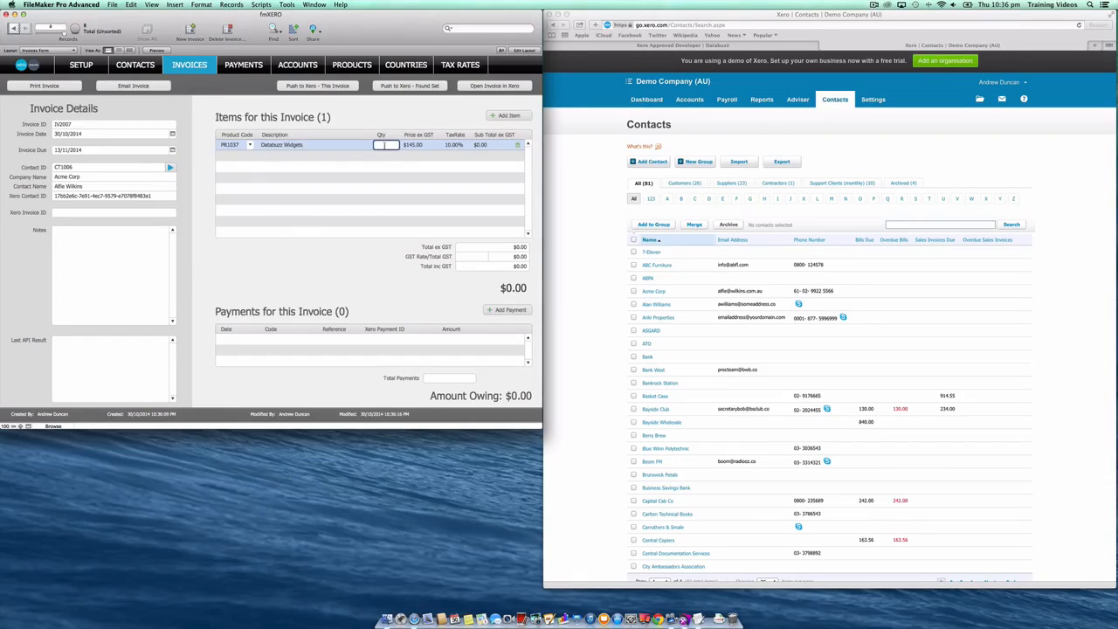
- Add a "Development work - per hour rate" line item with quantity 10 to the invoice
{"action": "left_click", "coordinate": [486, 117]}
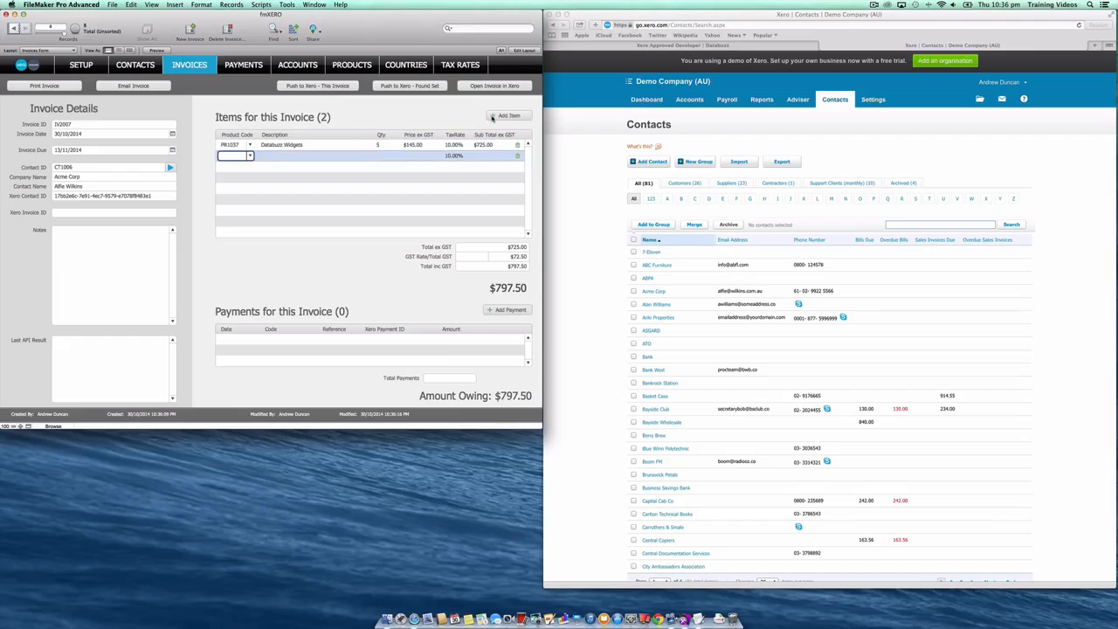
{"action": "left_click", "coordinate": [249, 155]}
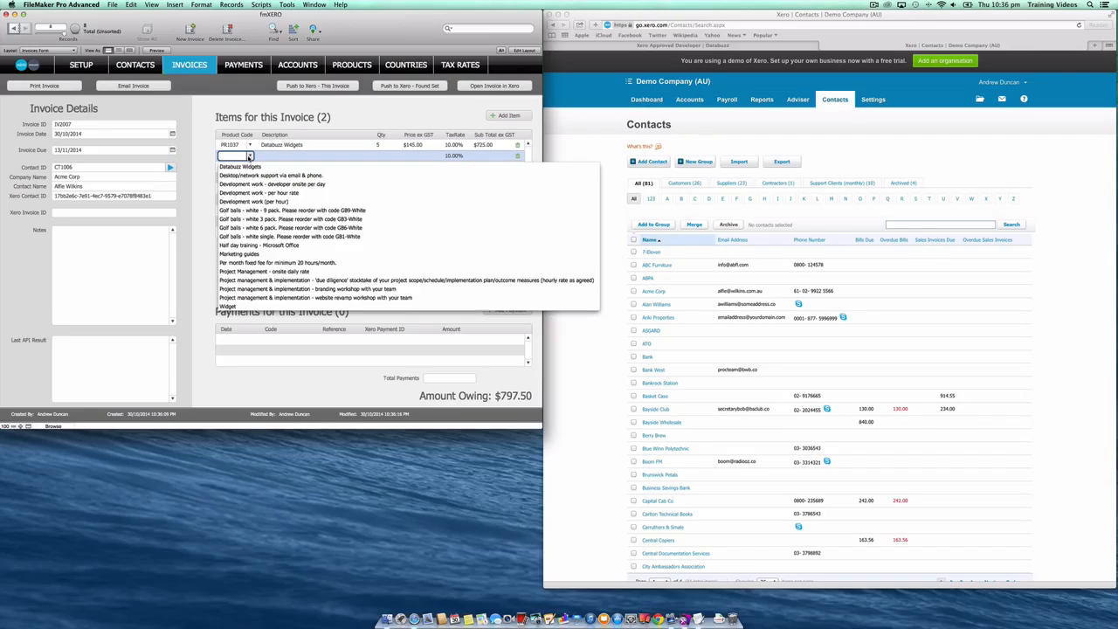
{"action": "left_click", "coordinate": [256, 194]}
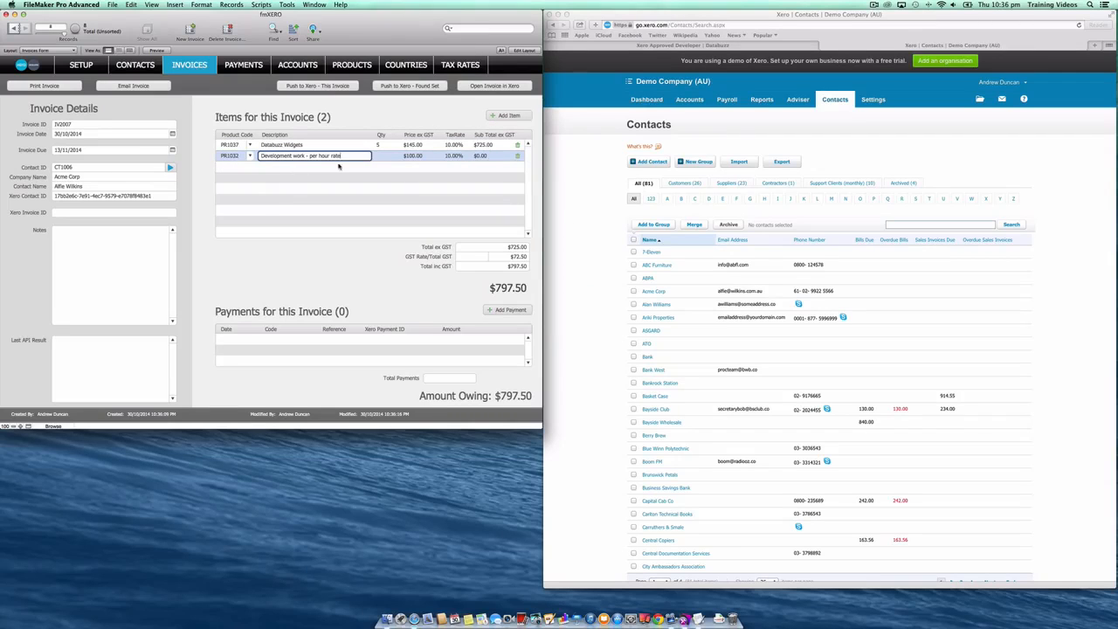
{"action": "left_click", "coordinate": [385, 155]}
{"action": "type", "text": "10"}
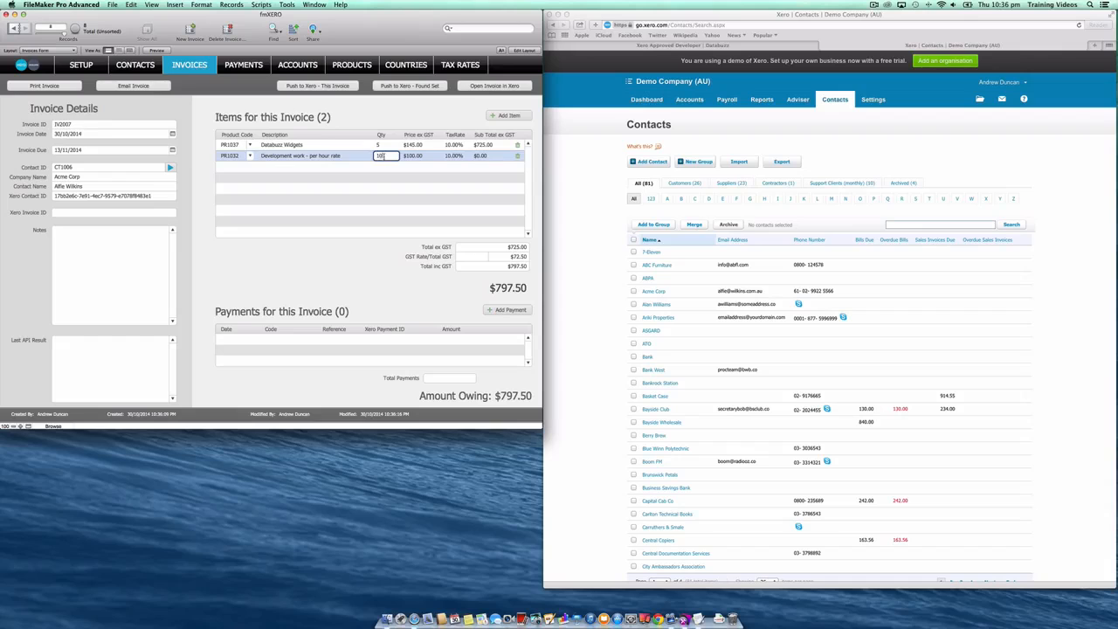
- Add a Marketing guides line item with quantity 3 and push the invoice to Xero
{"action": "left_click", "coordinate": [509, 115]}
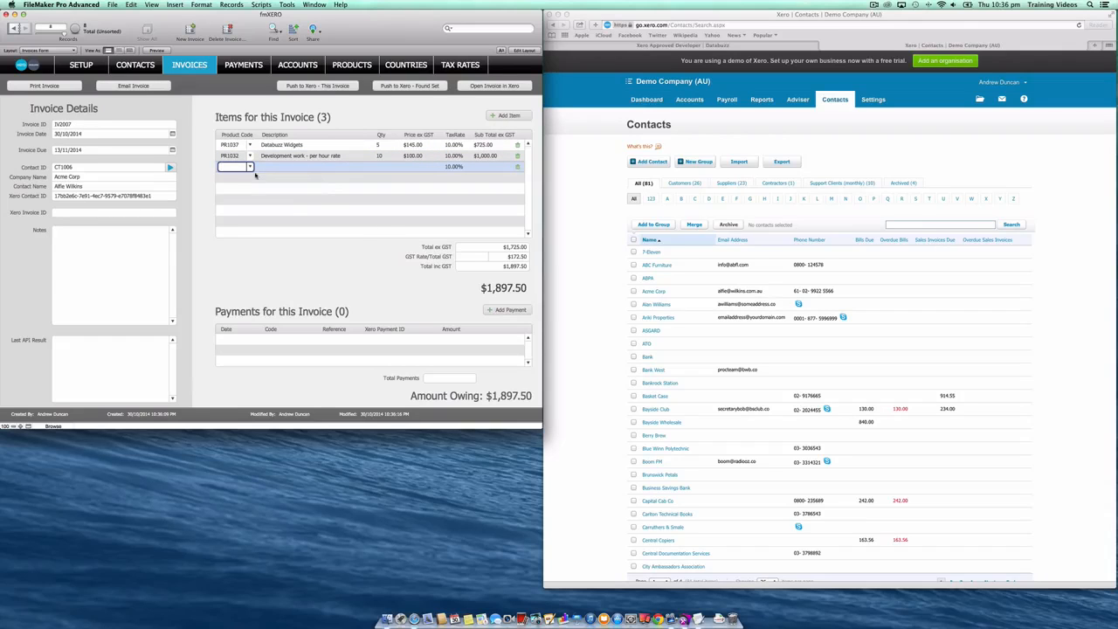
{"action": "left_click", "coordinate": [250, 166]}
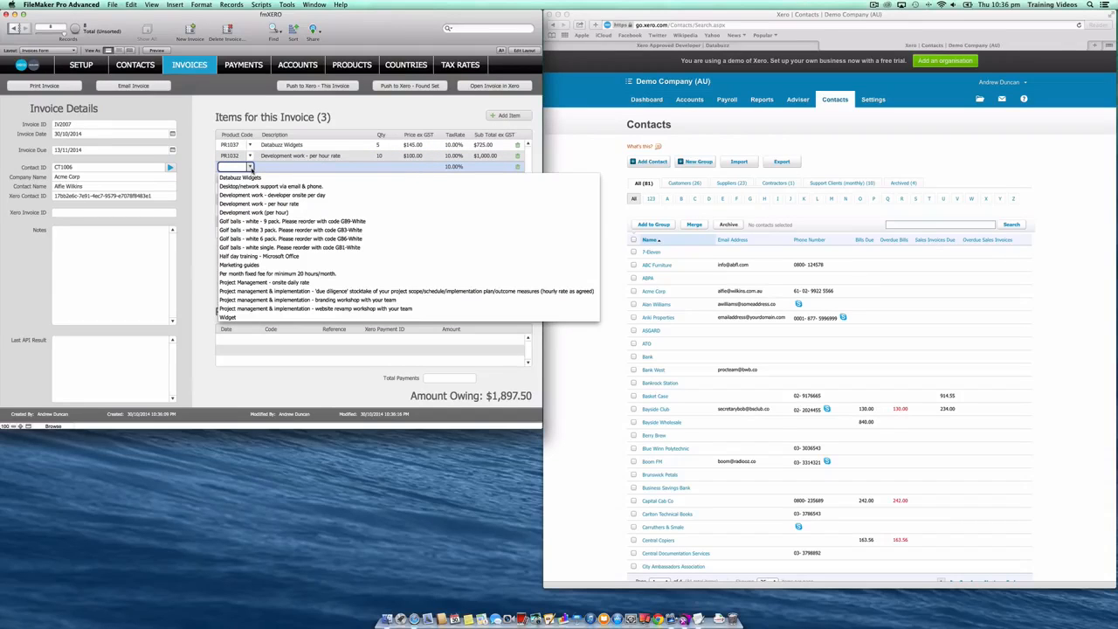
{"action": "left_click", "coordinate": [254, 264]}
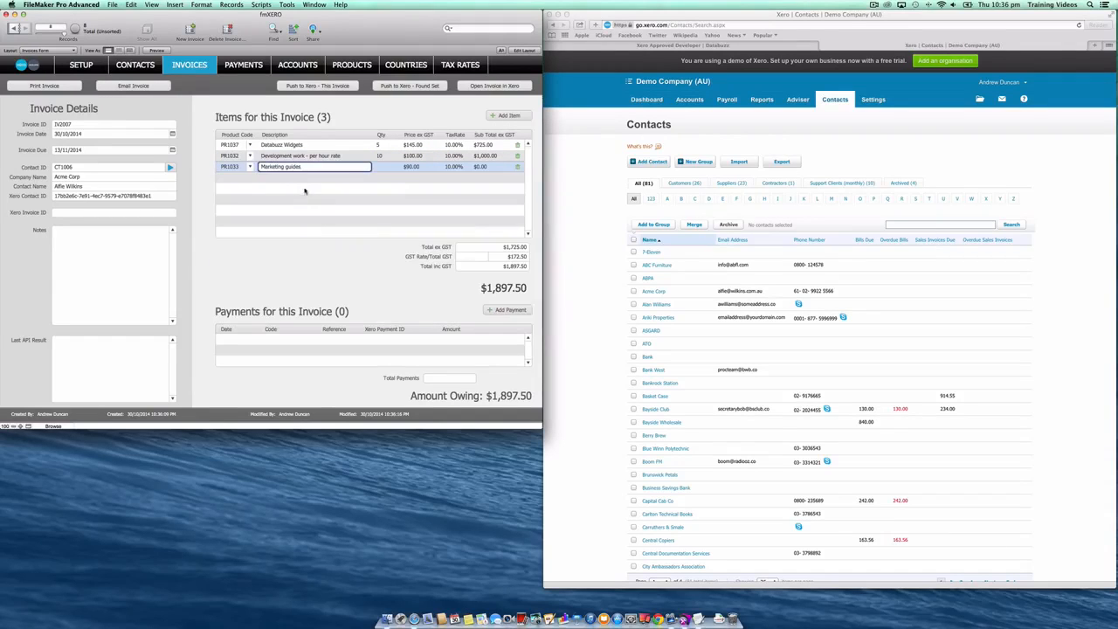
{"action": "left_click", "coordinate": [382, 166]}
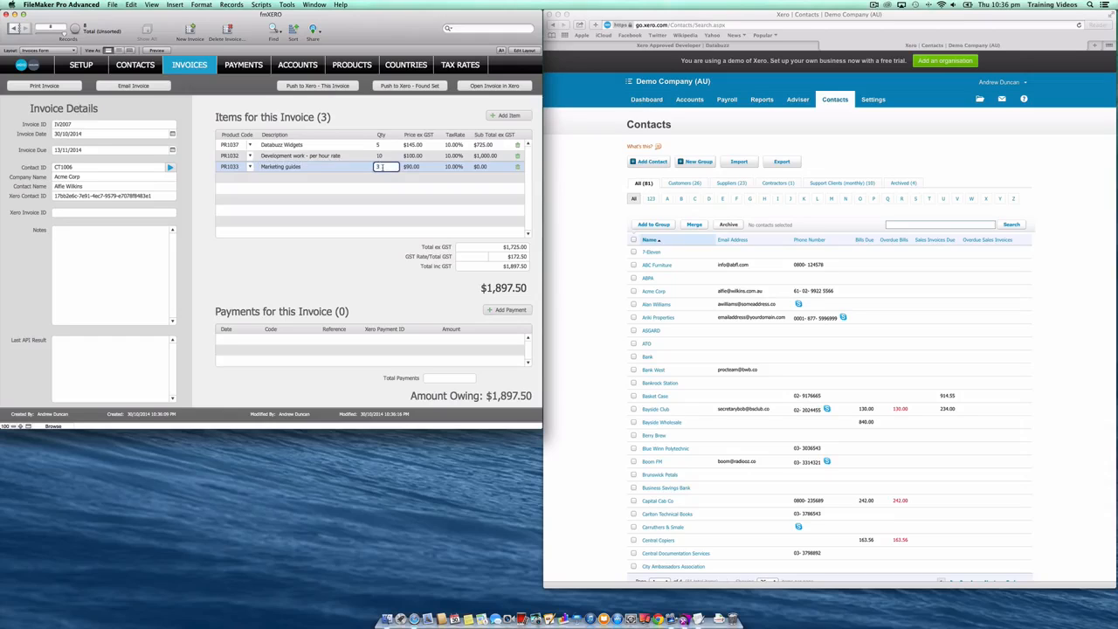
{"action": "left_click", "coordinate": [415, 116]}
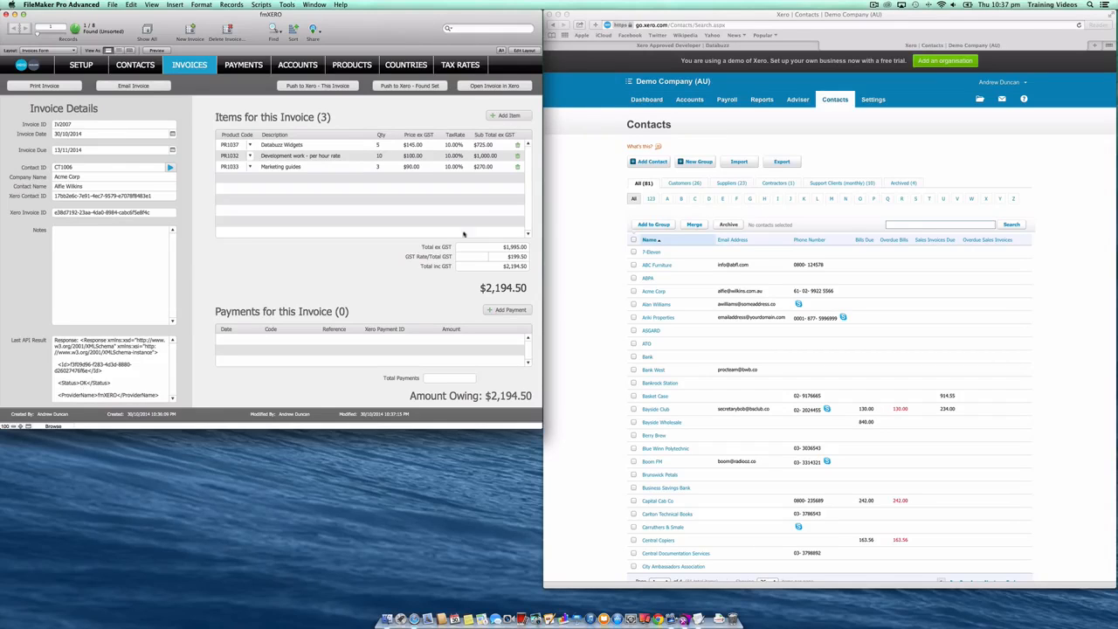
- Switch to Safari, check Acme Corp's recent invoice in Xero and the list of invoices awaiting payment, and return to FileMaker
{"action": "left_click", "coordinate": [566, 201]}
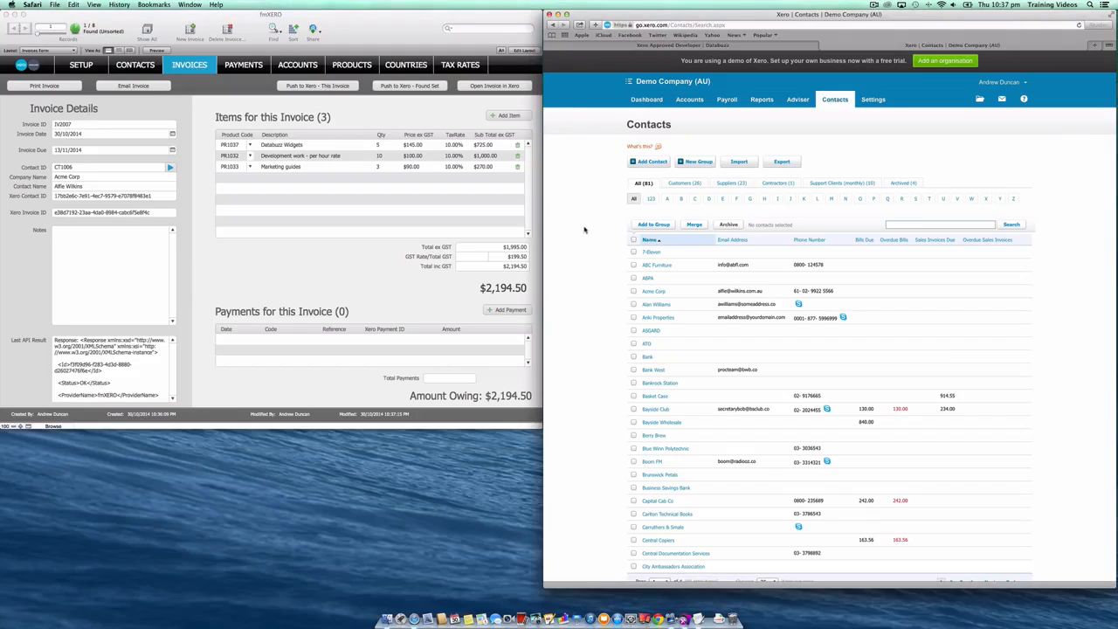
{"action": "left_click", "coordinate": [669, 199]}
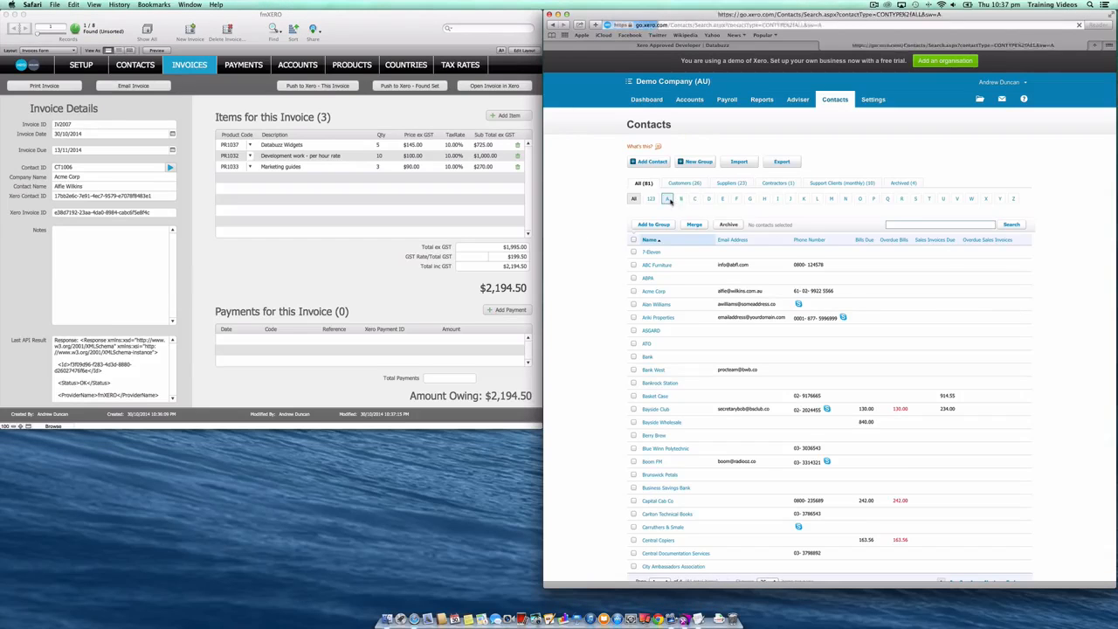
{"action": "left_click", "coordinate": [657, 278]}
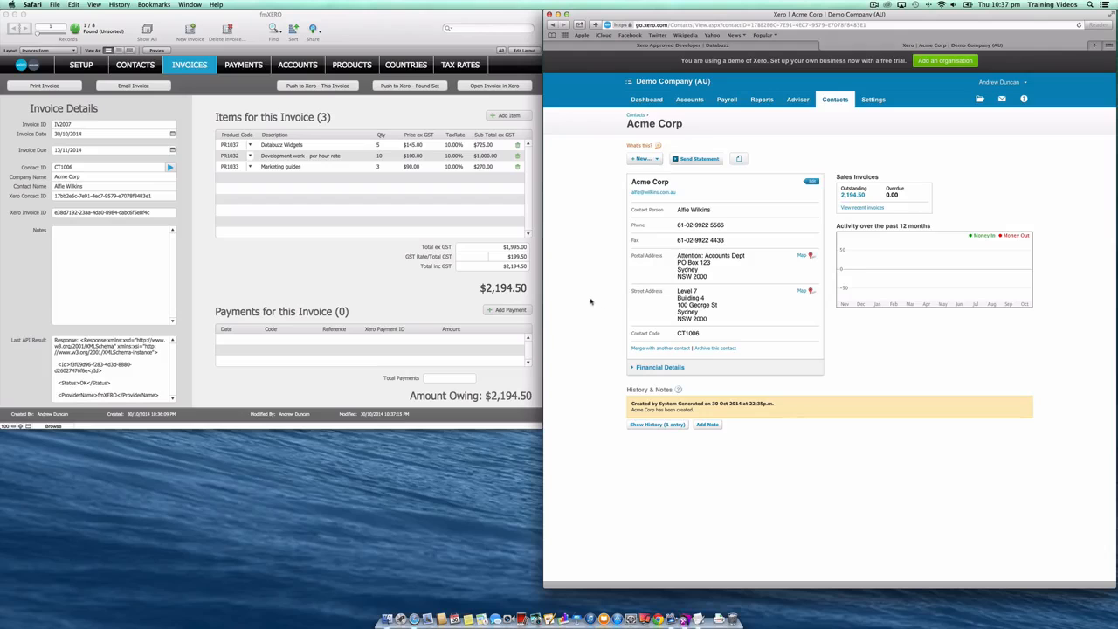
{"action": "left_click", "coordinate": [861, 208]}
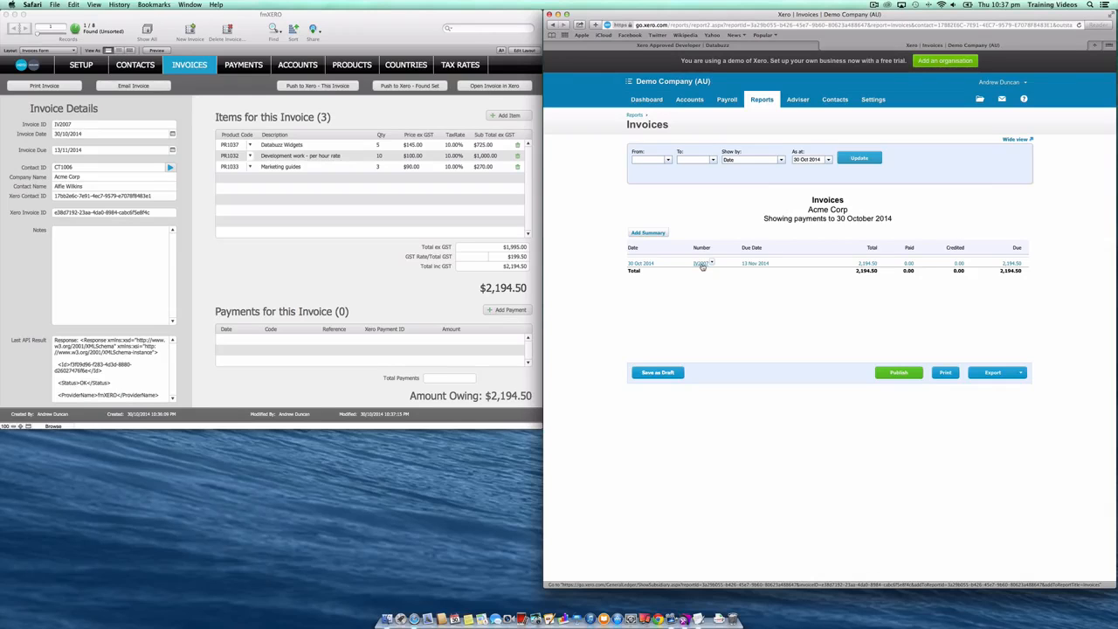
{"action": "left_click", "coordinate": [703, 266]}
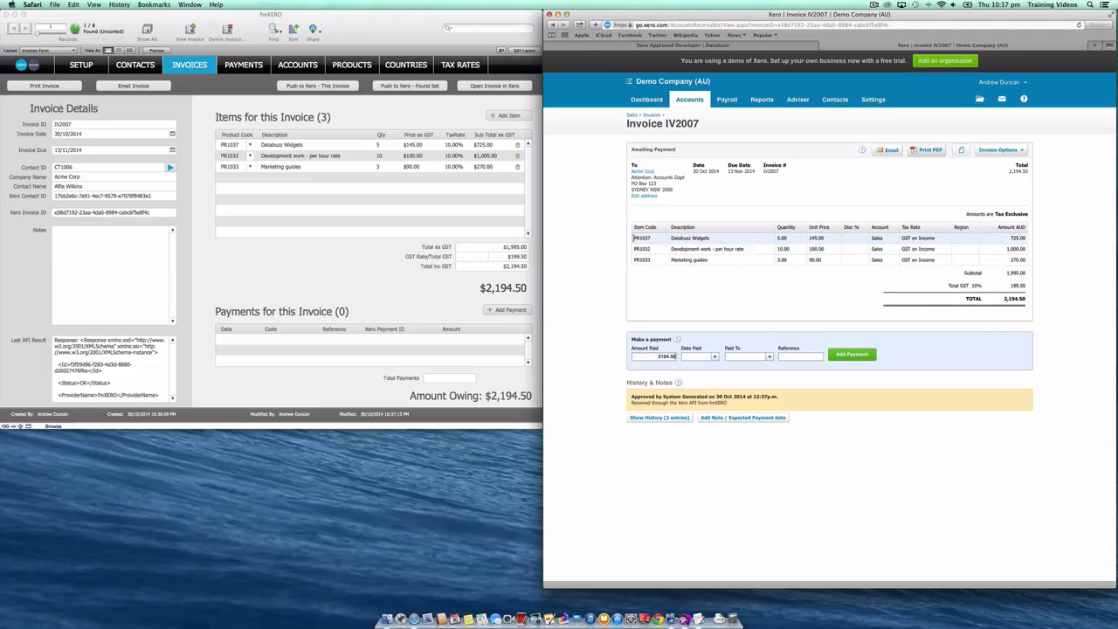
{"action": "left_click", "coordinate": [651, 114]}
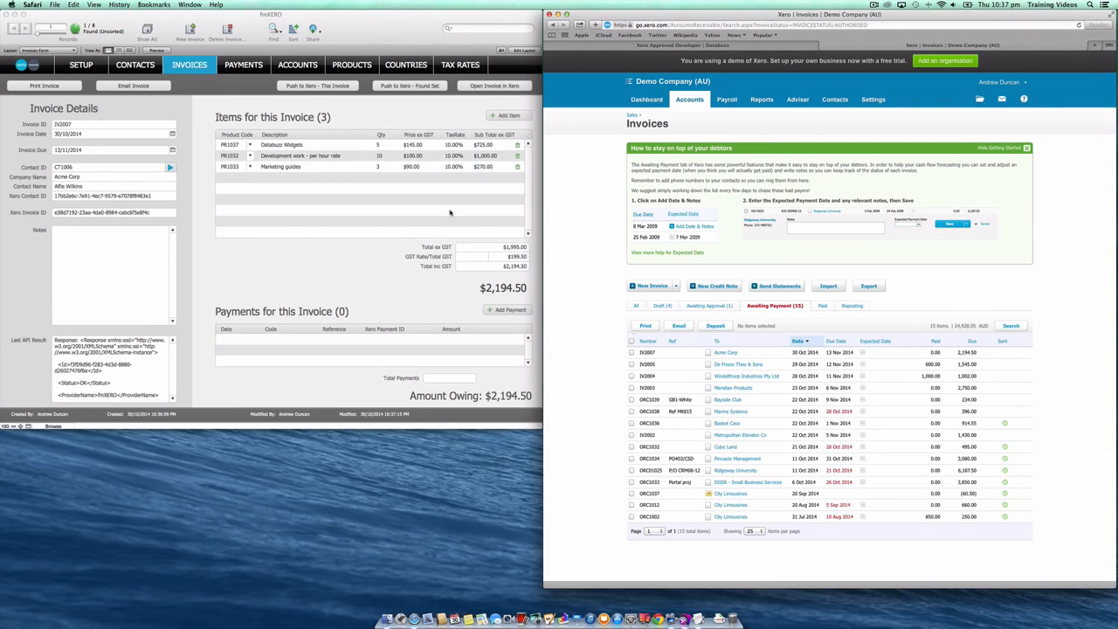
{"action": "left_click", "coordinate": [328, 254]}
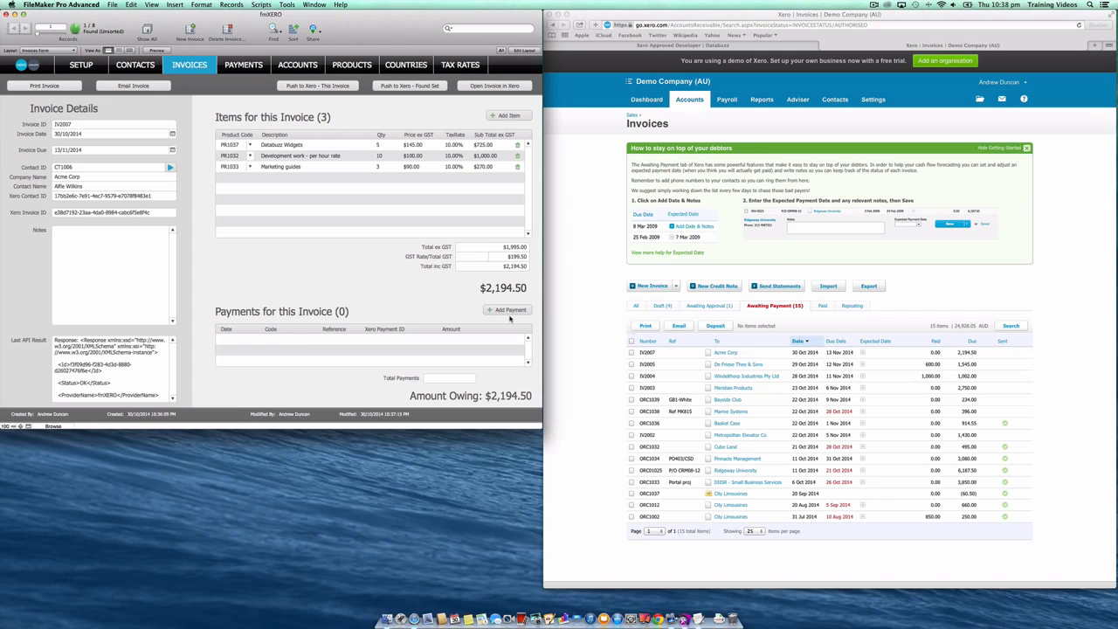
- Add a new payment line to the Acme Corp invoice and check the choices for its account code
{"action": "left_click", "coordinate": [511, 311]}
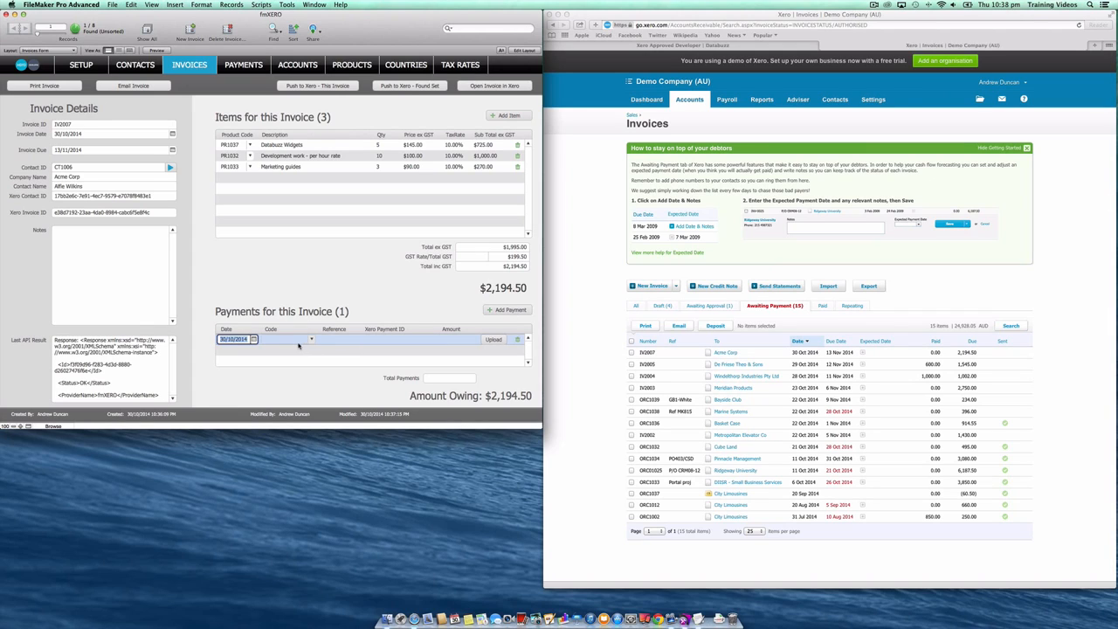
{"action": "left_click", "coordinate": [311, 342]}
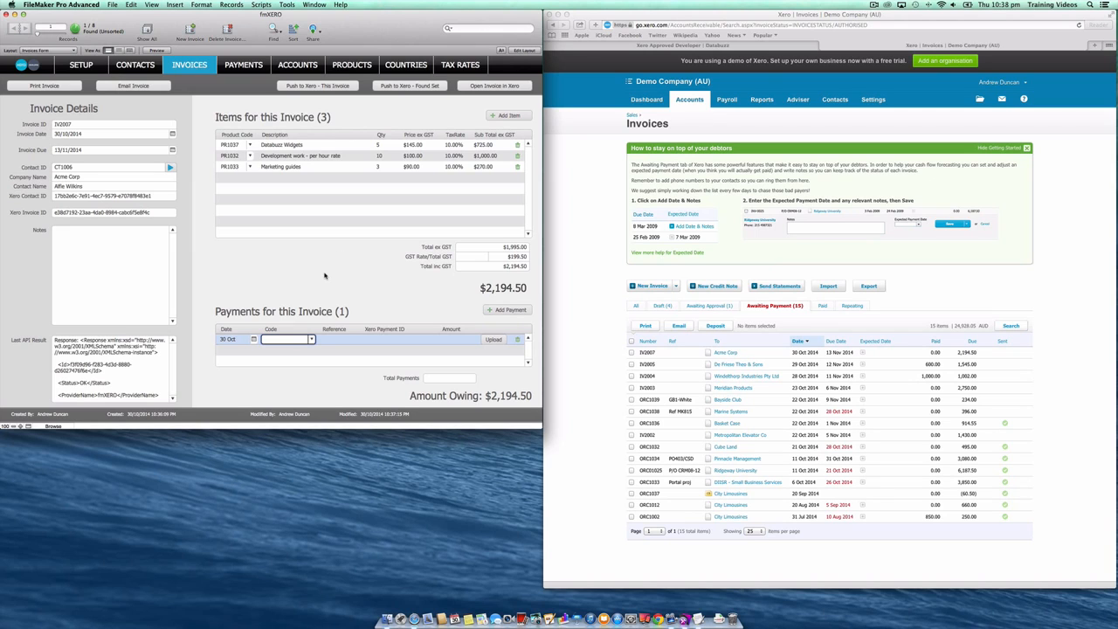
{"action": "left_click", "coordinate": [308, 276]}
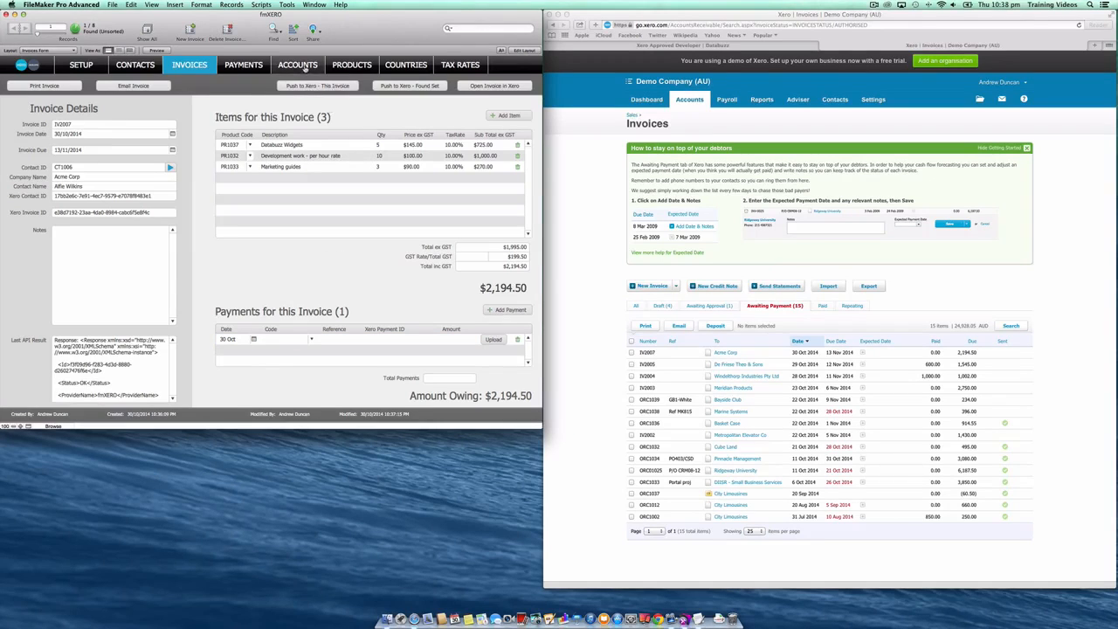
- Import the list of accounts from Xero into the FileMaker accounts list
{"action": "left_click", "coordinate": [303, 67]}
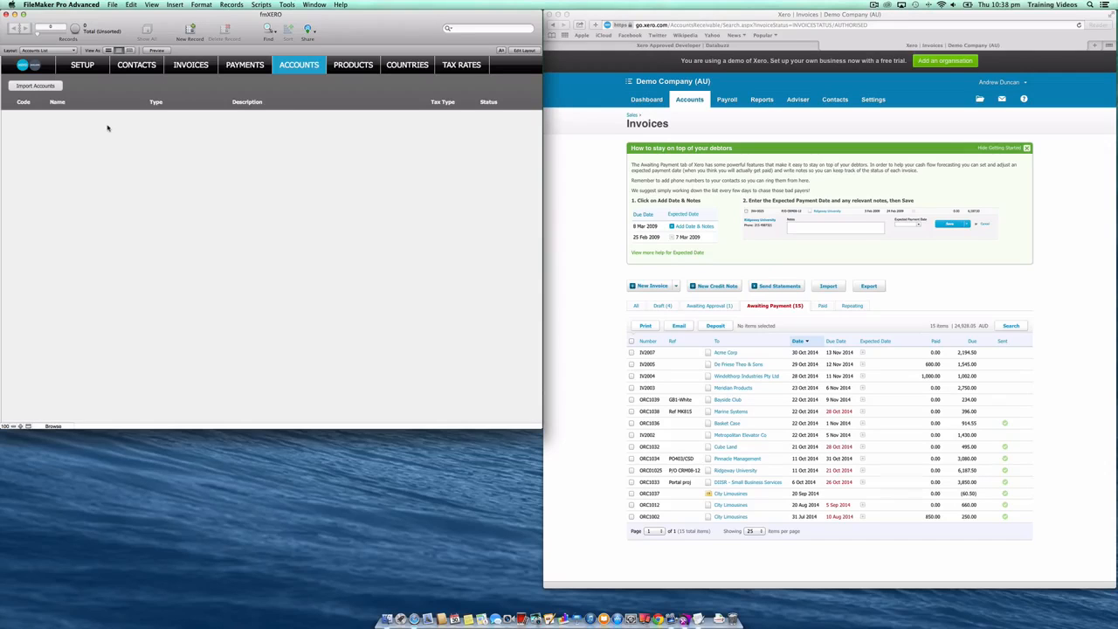
{"action": "left_click", "coordinate": [46, 86]}
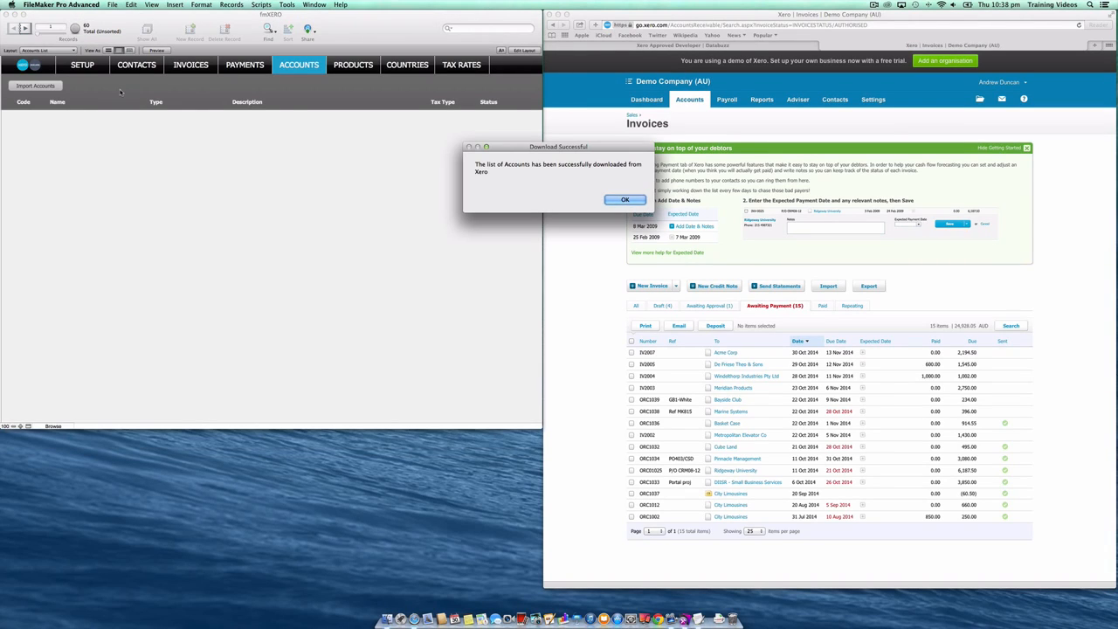
{"action": "key", "text": "Return"}
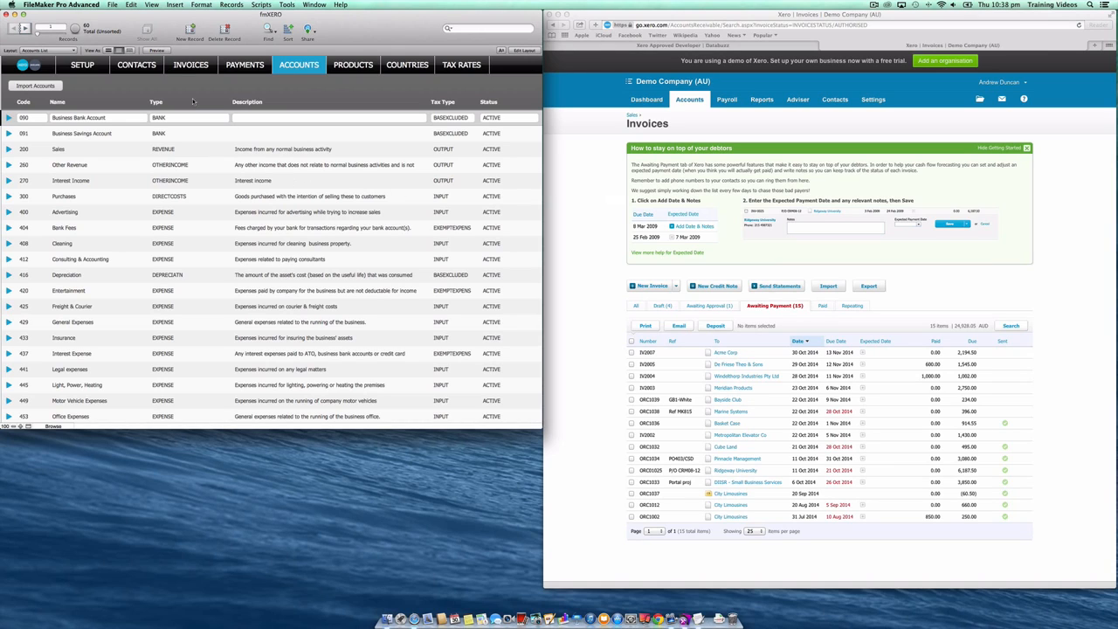
- Return to the Acme Corp invoice and give its payment the account code 090 and reference 12458
{"action": "left_click", "coordinate": [190, 68]}
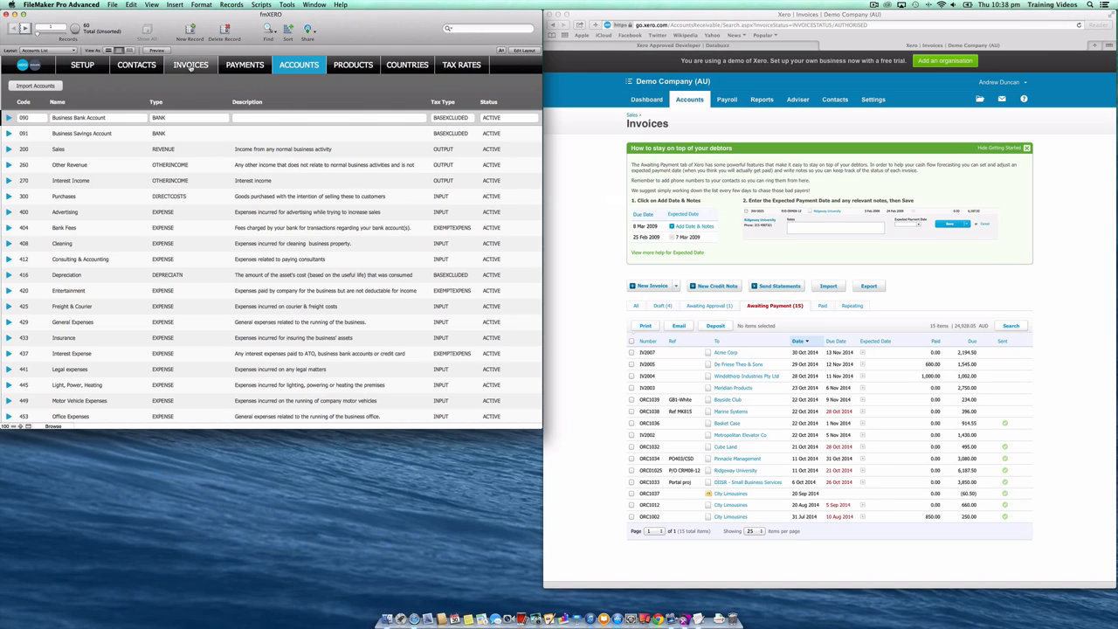
{"action": "left_click", "coordinate": [8, 118]}
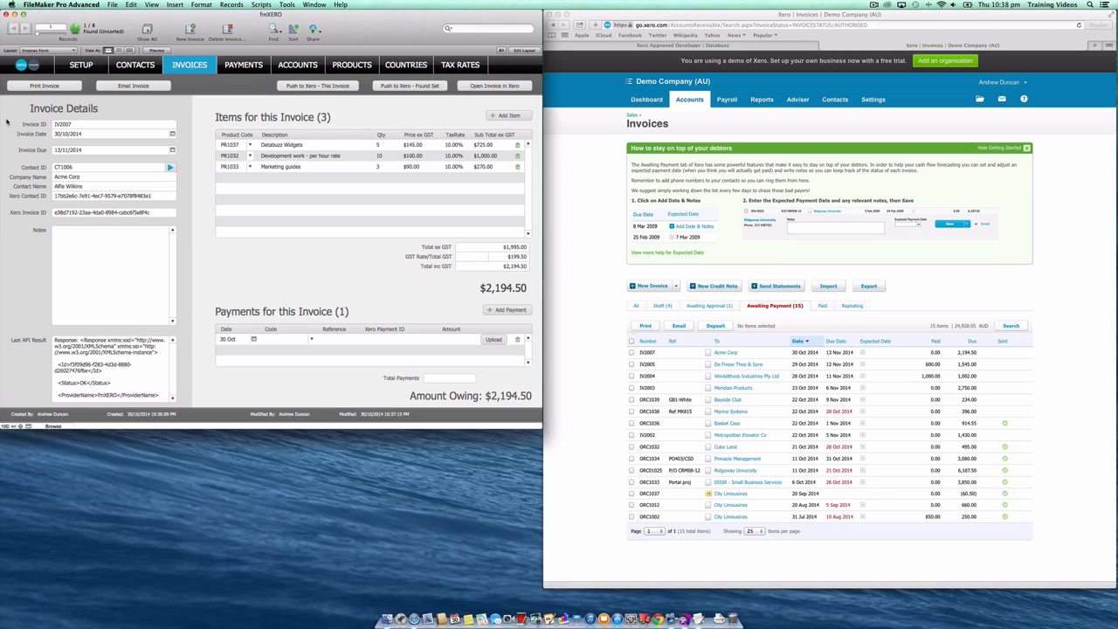
{"action": "left_click", "coordinate": [311, 339]}
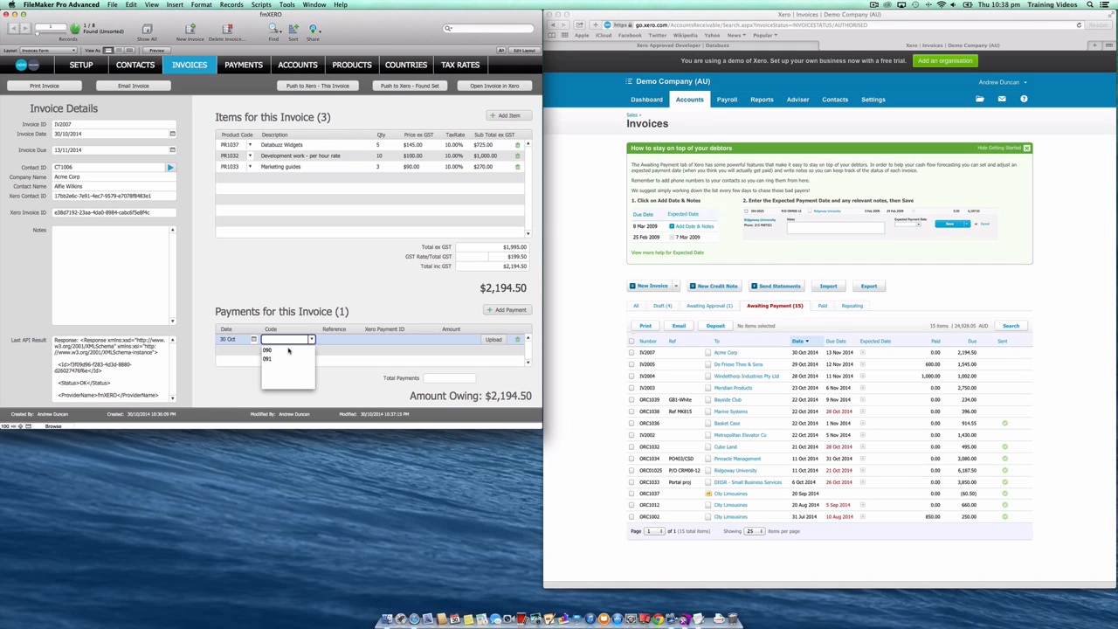
{"action": "left_click", "coordinate": [288, 350]}
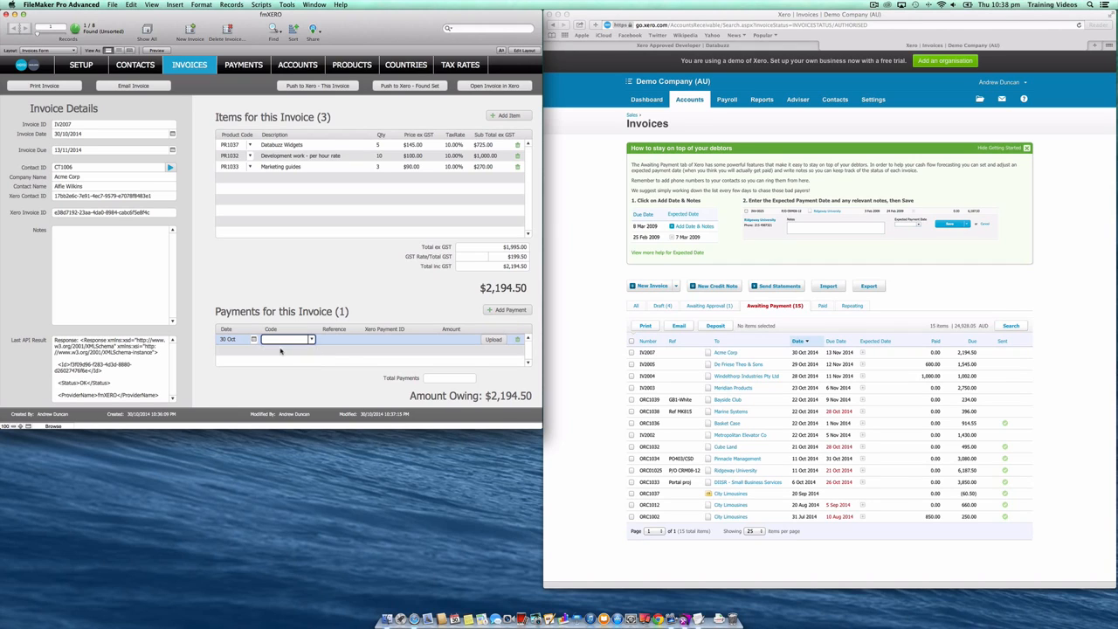
{"action": "key", "text": "Tab"}
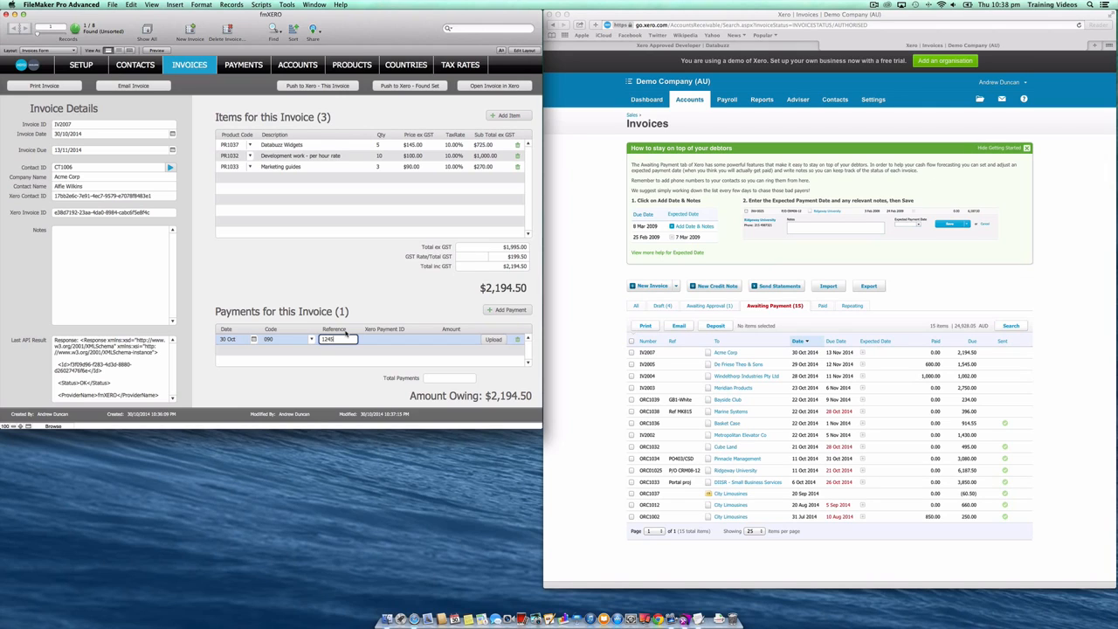
- Set the invoice payment amount to $1,500.00 and upload the payment to Xero
{"action": "left_click", "coordinate": [454, 340]}
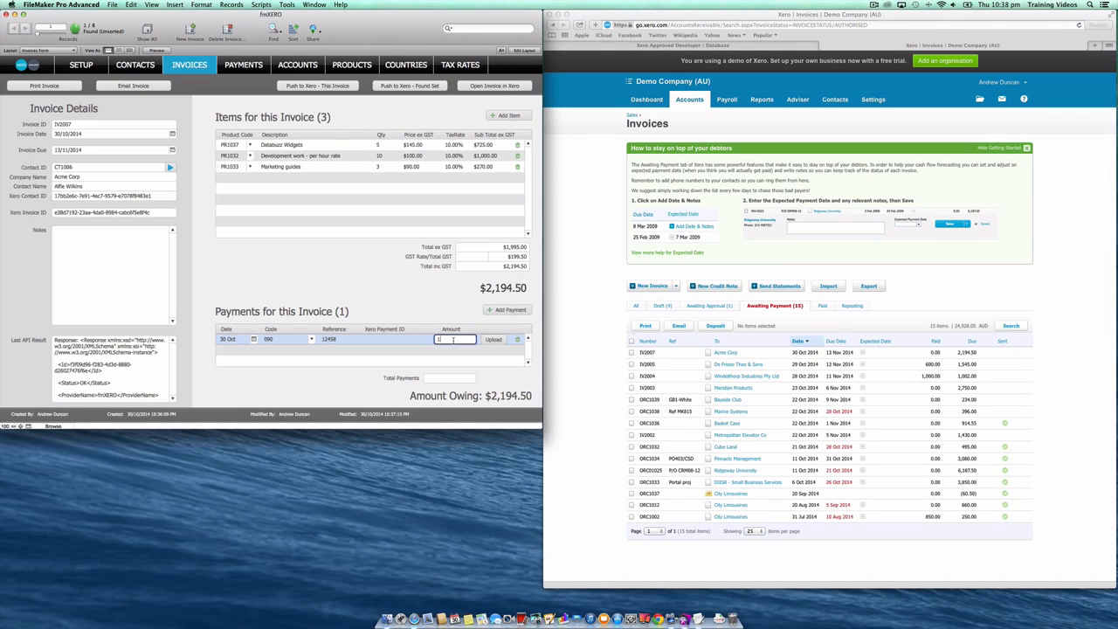
{"action": "left_click", "coordinate": [467, 314]}
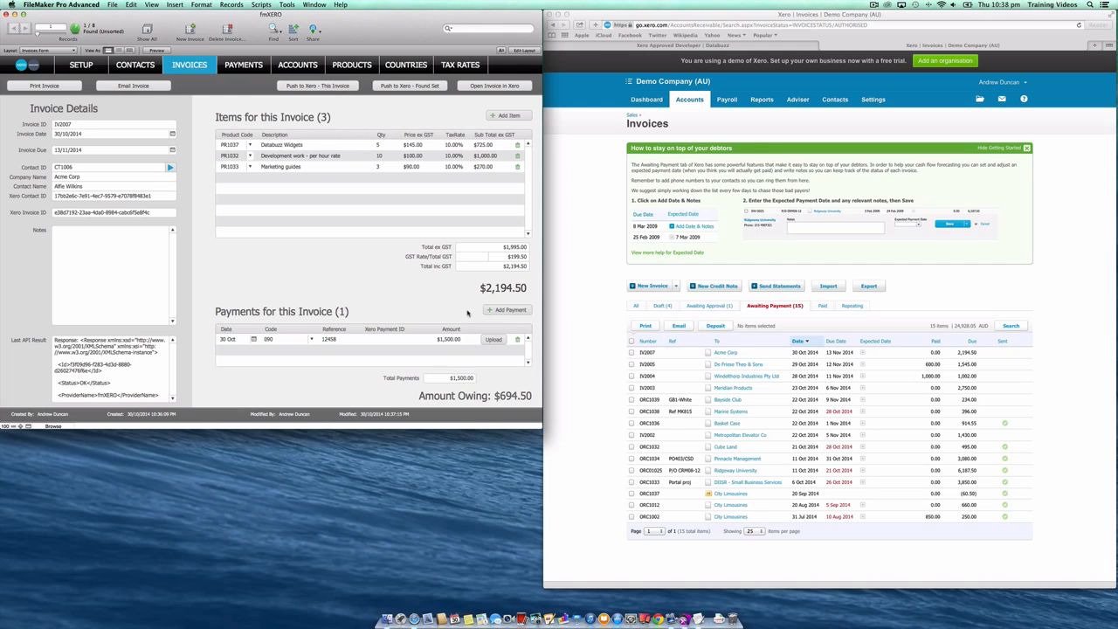
{"action": "left_click", "coordinate": [494, 340]}
- Switch to Safari, open Acme Corp's invoice IV2007 in Xero and view the details of the payment applied to it
{"action": "left_click", "coordinate": [603, 302]}
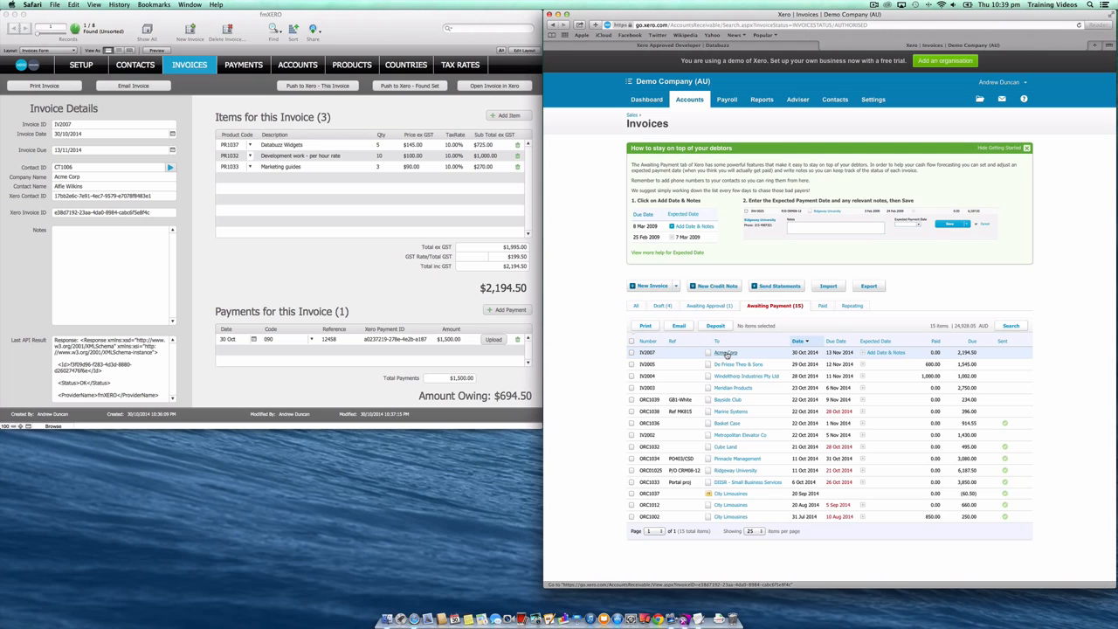
{"action": "left_click", "coordinate": [726, 353]}
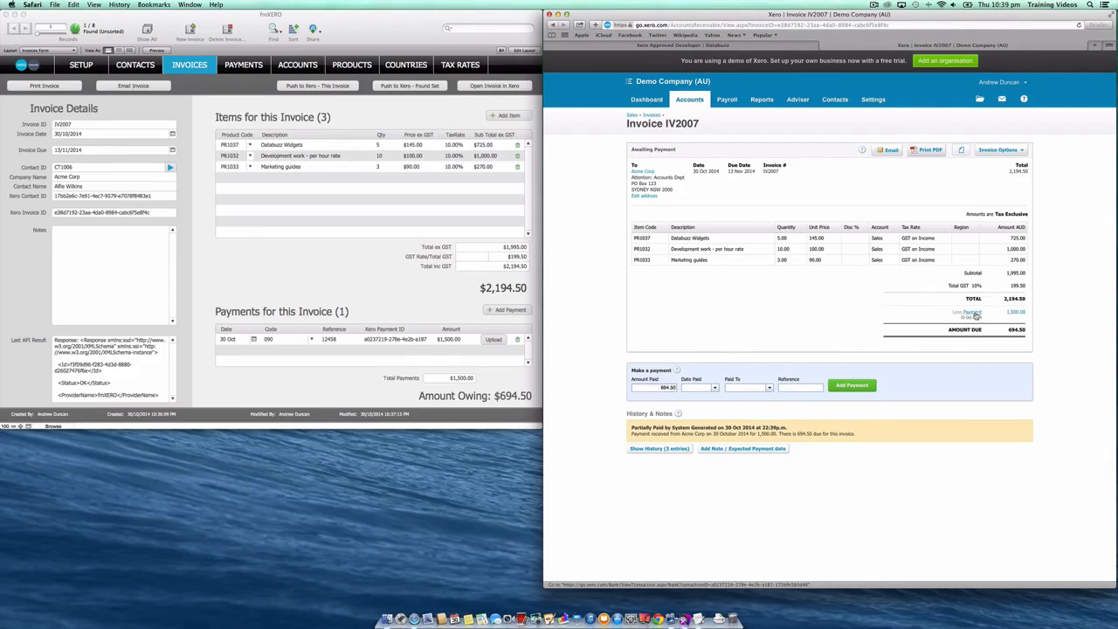
{"action": "left_click", "coordinate": [975, 314]}
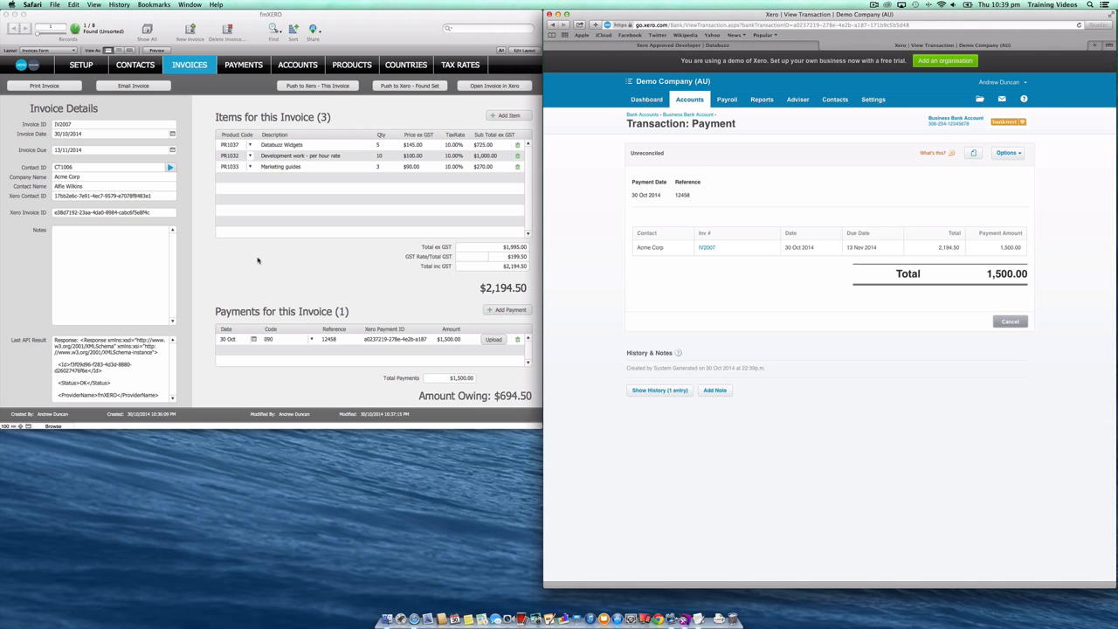
- Go to the Databuzz Xero Approved Developer page and open the site's contact page
{"action": "left_click", "coordinate": [638, 45]}
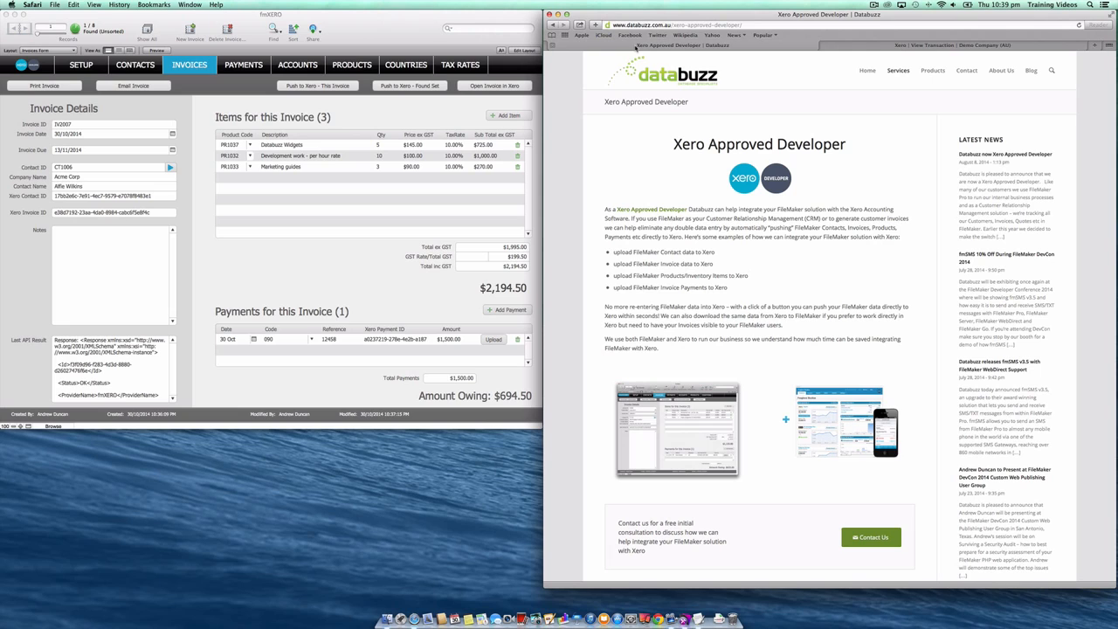
{"action": "left_click", "coordinate": [968, 74]}
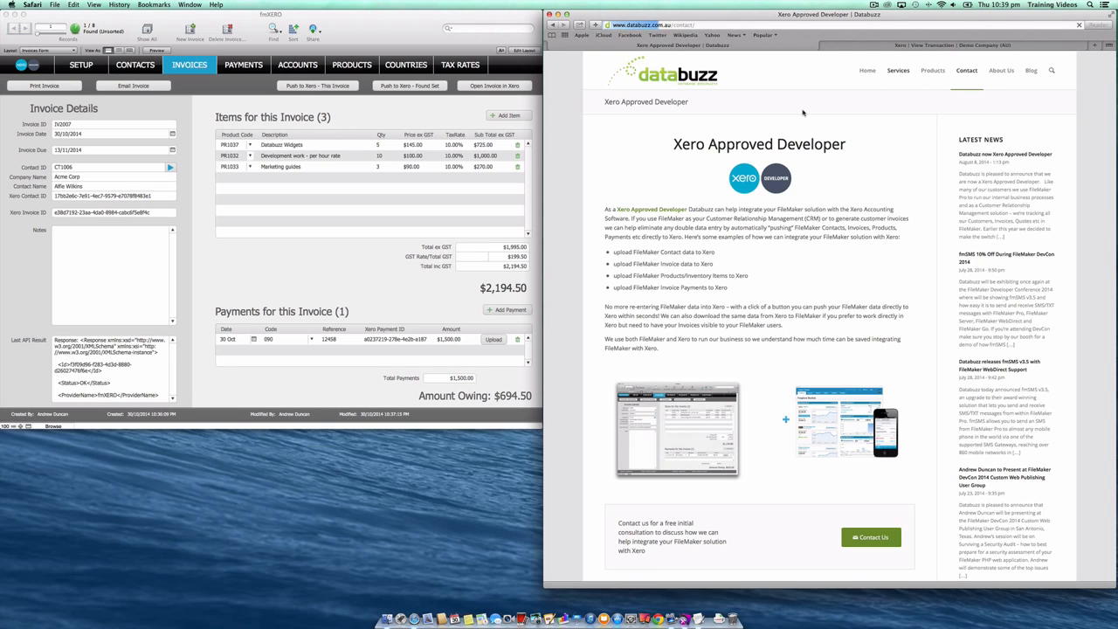